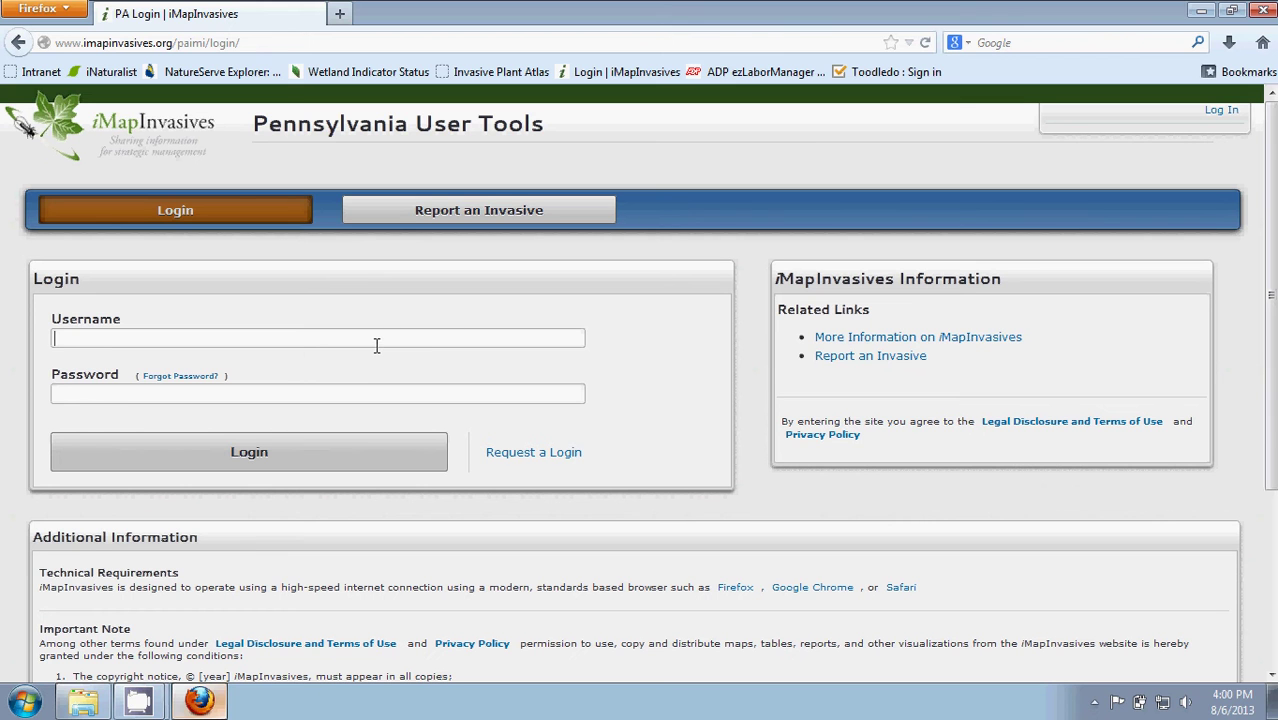
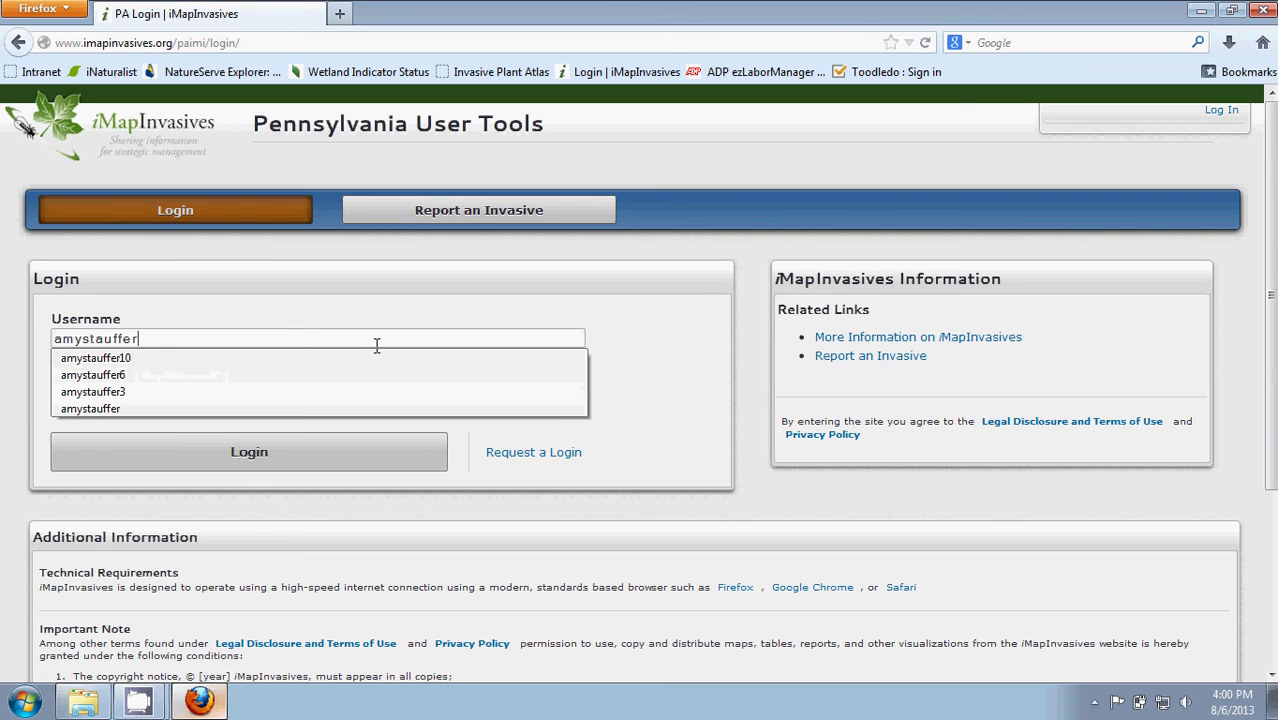
# Log in to Pennsylvania iMapInvasives User Tools with the account username and password.
pyautogui.press('Tab')
pyautogui.write('************')
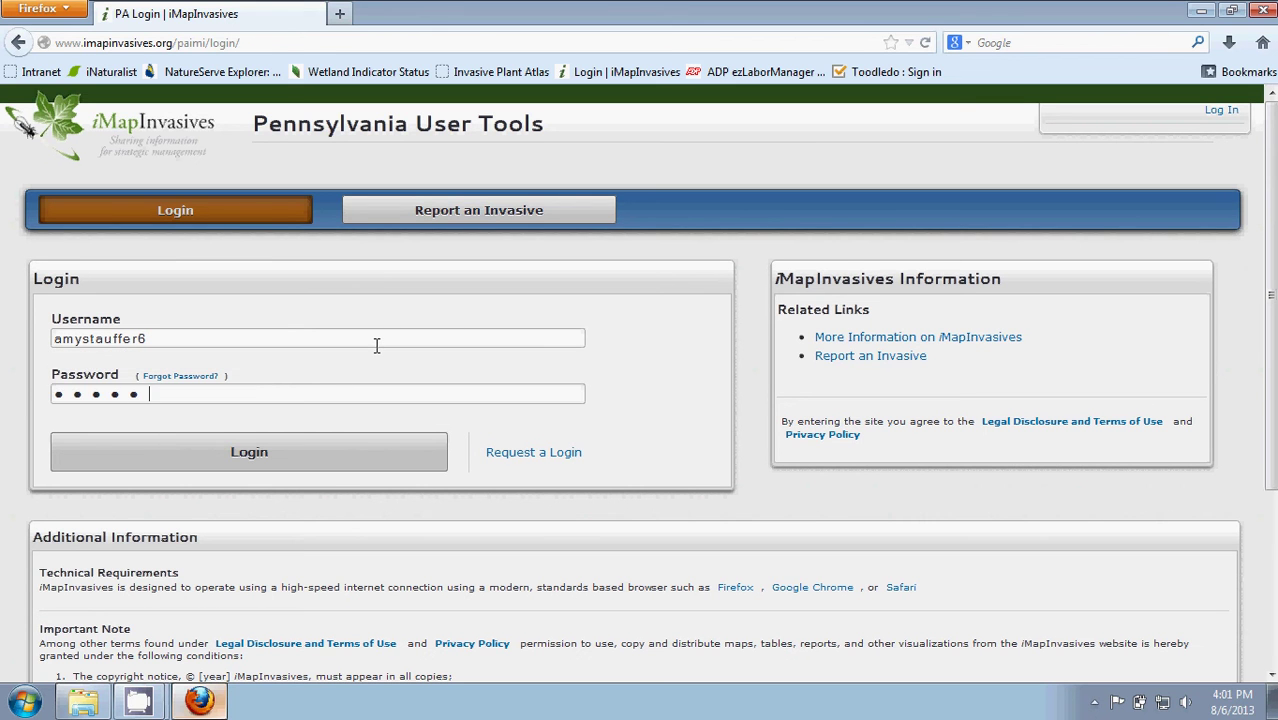
pyautogui.click(368, 456)
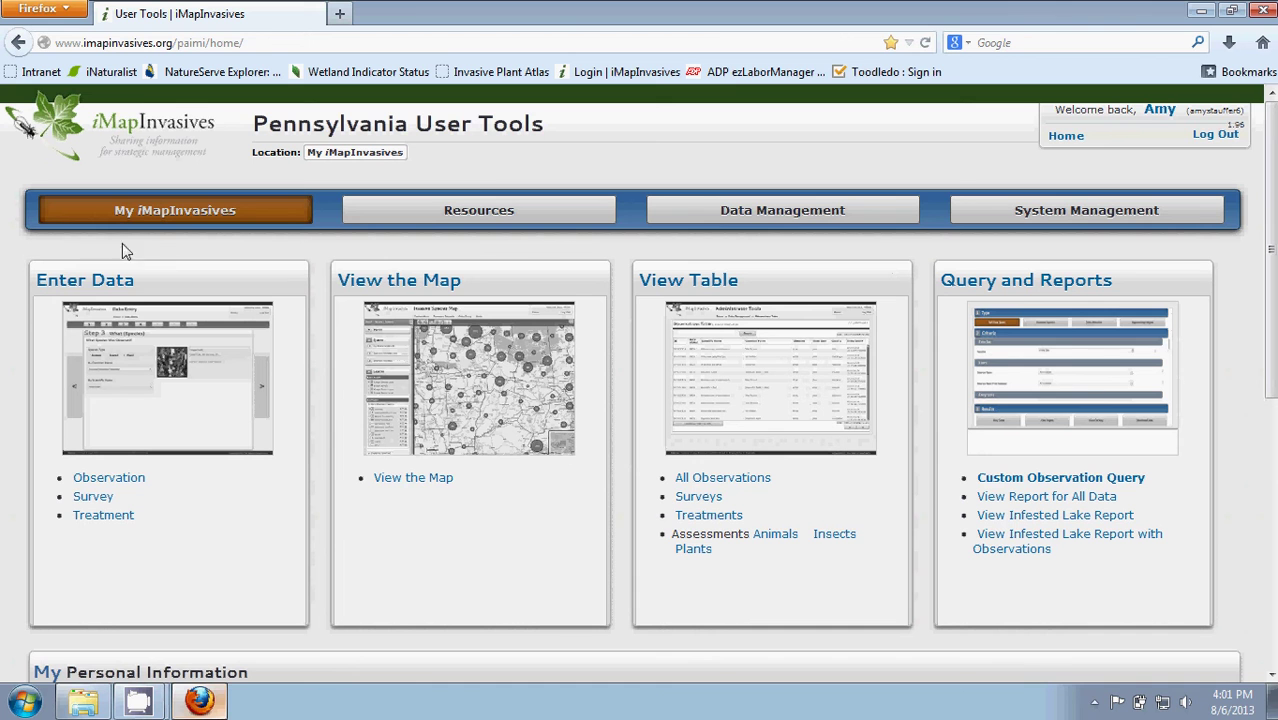
# Start a new Observation entry and scroll through the Step 1 Photos panel.
pyautogui.click(84, 283)
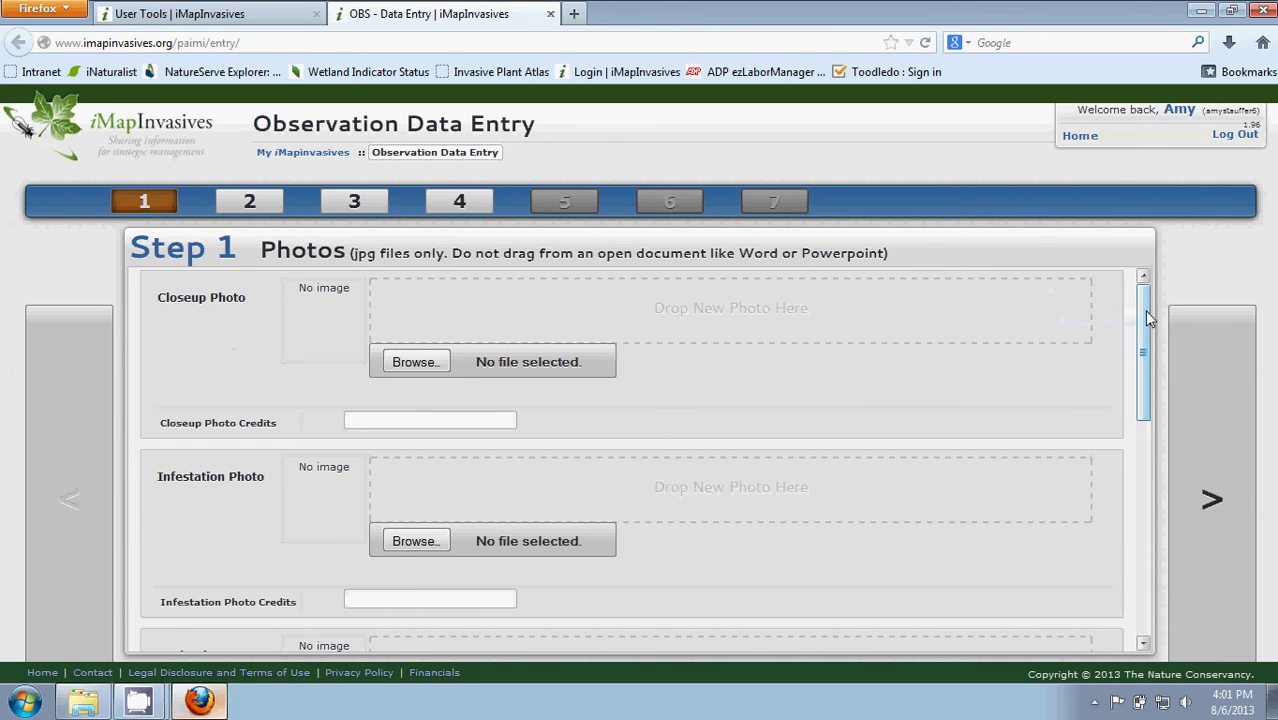
pyautogui.moveTo(1144, 310); pyautogui.dragTo(1146, 421)
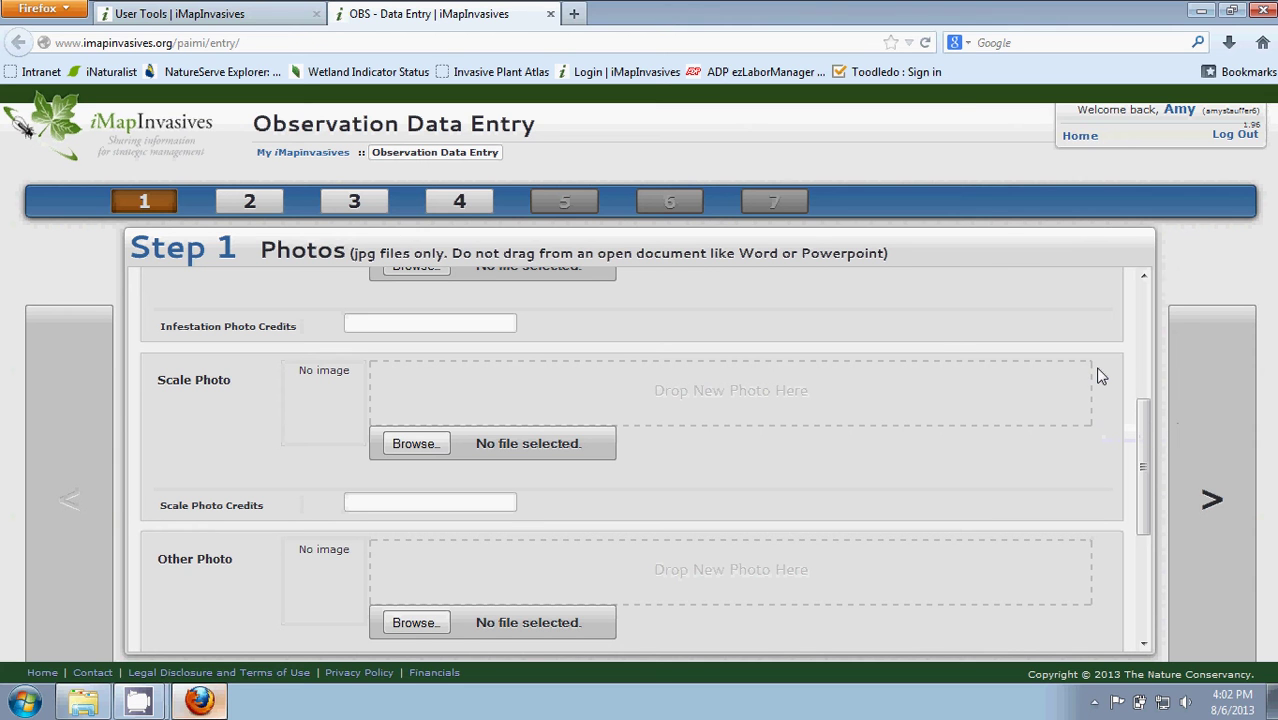
pyautogui.moveTo(1145, 416); pyautogui.dragTo(1145, 273)
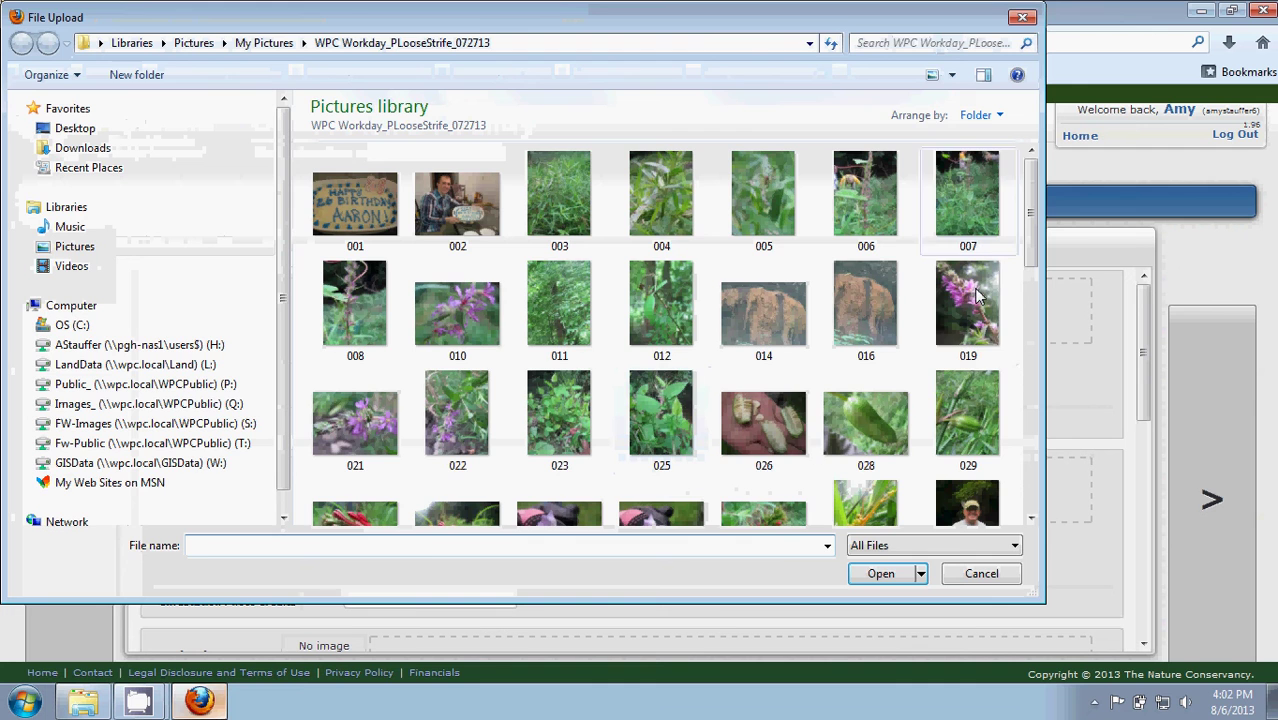
# Upload 019.JPG as the closeup photo and enter the photographer's name as its credit.
pyautogui.click(968, 303)
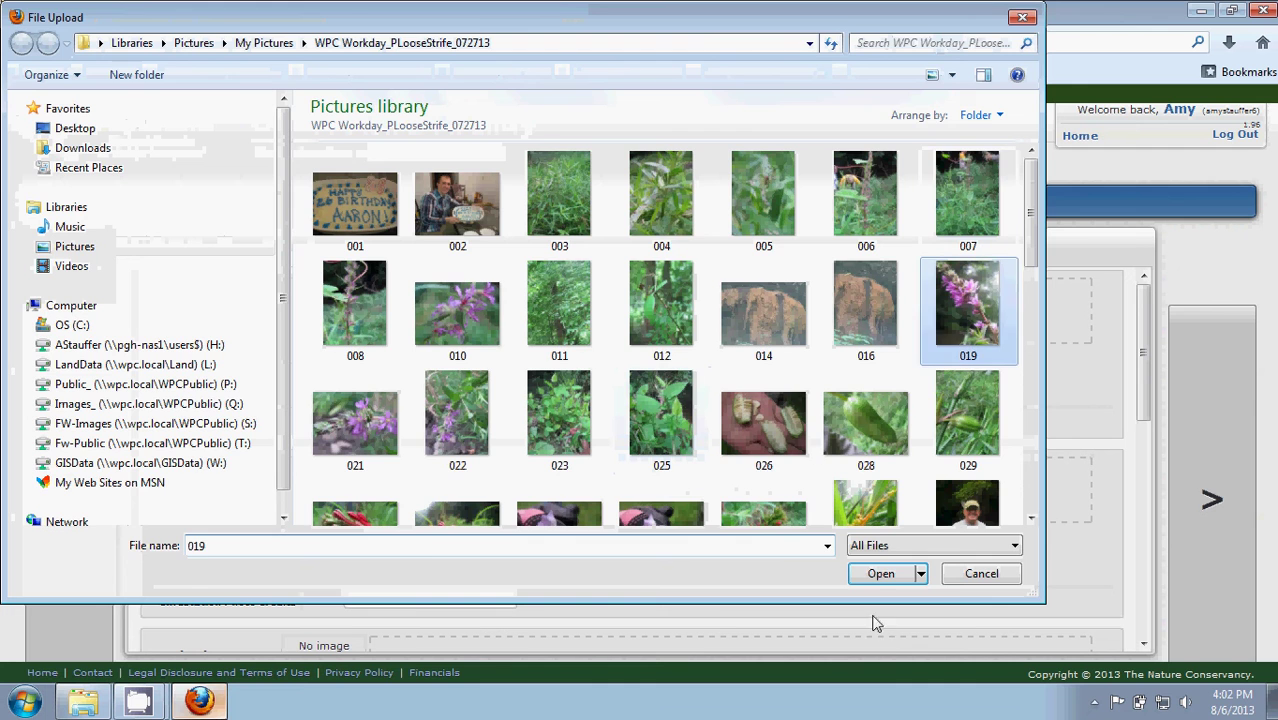
pyautogui.click(878, 573)
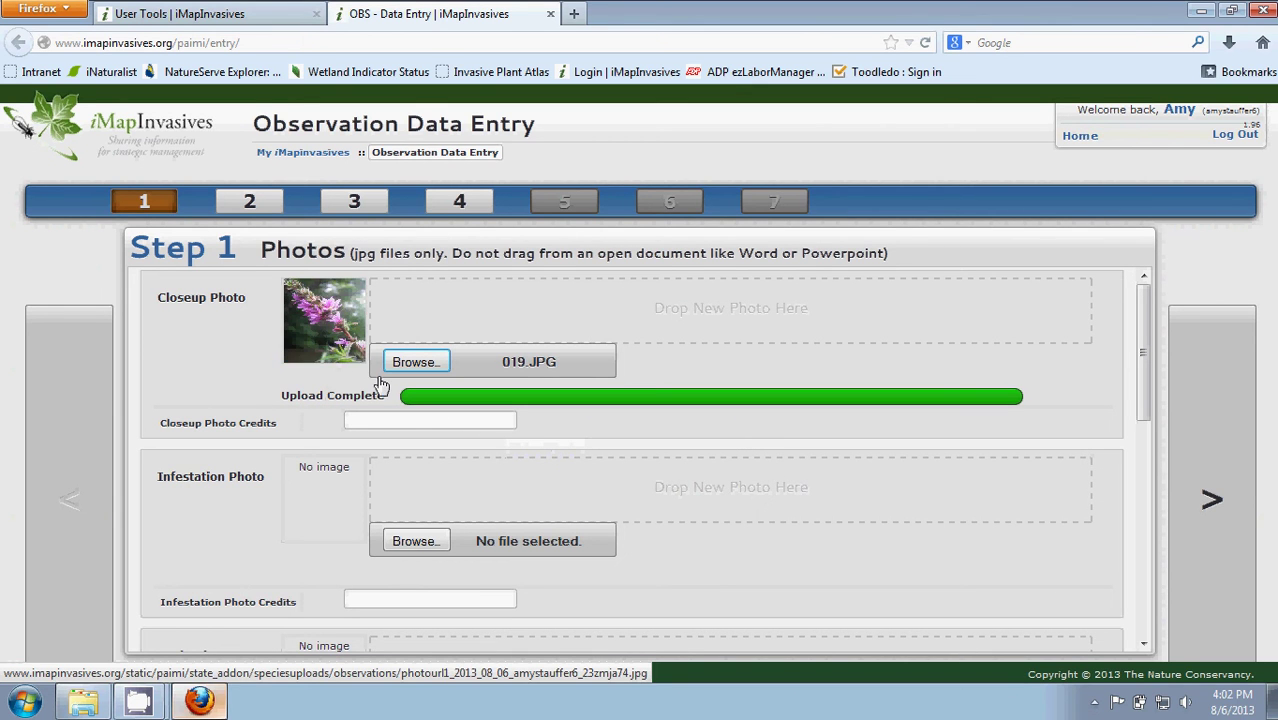
pyautogui.click(407, 421)
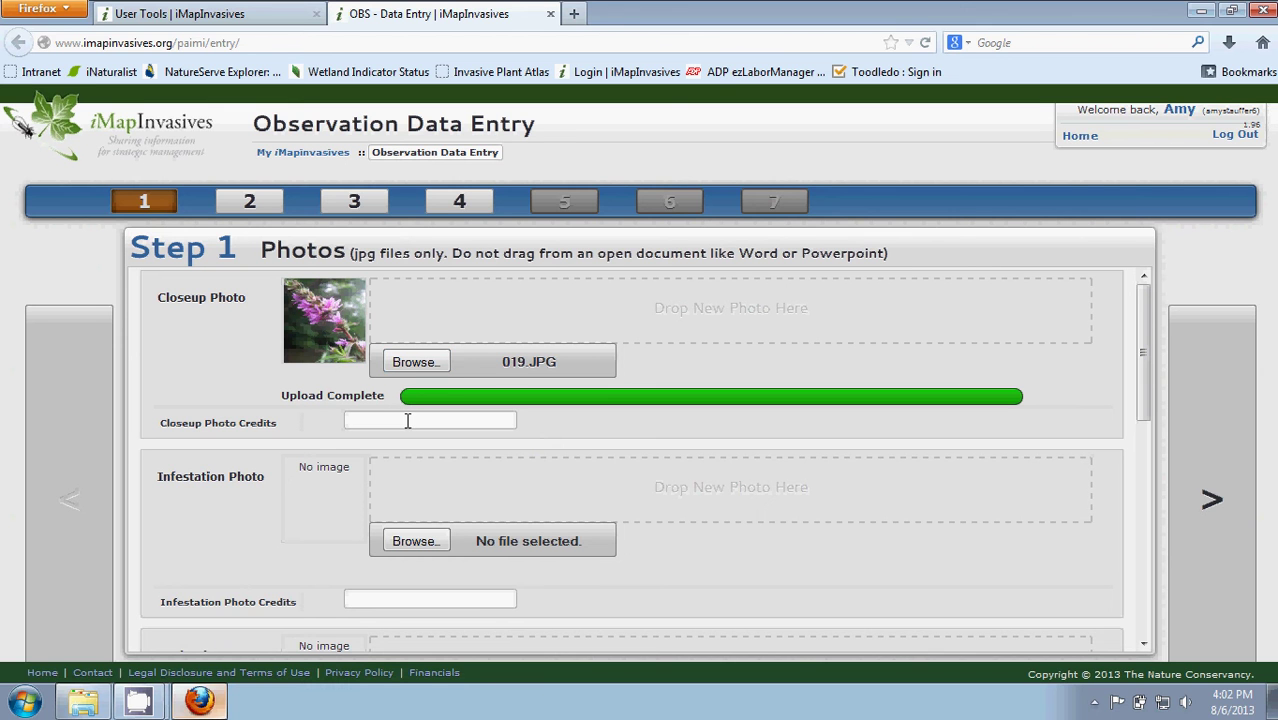
pyautogui.write('a')
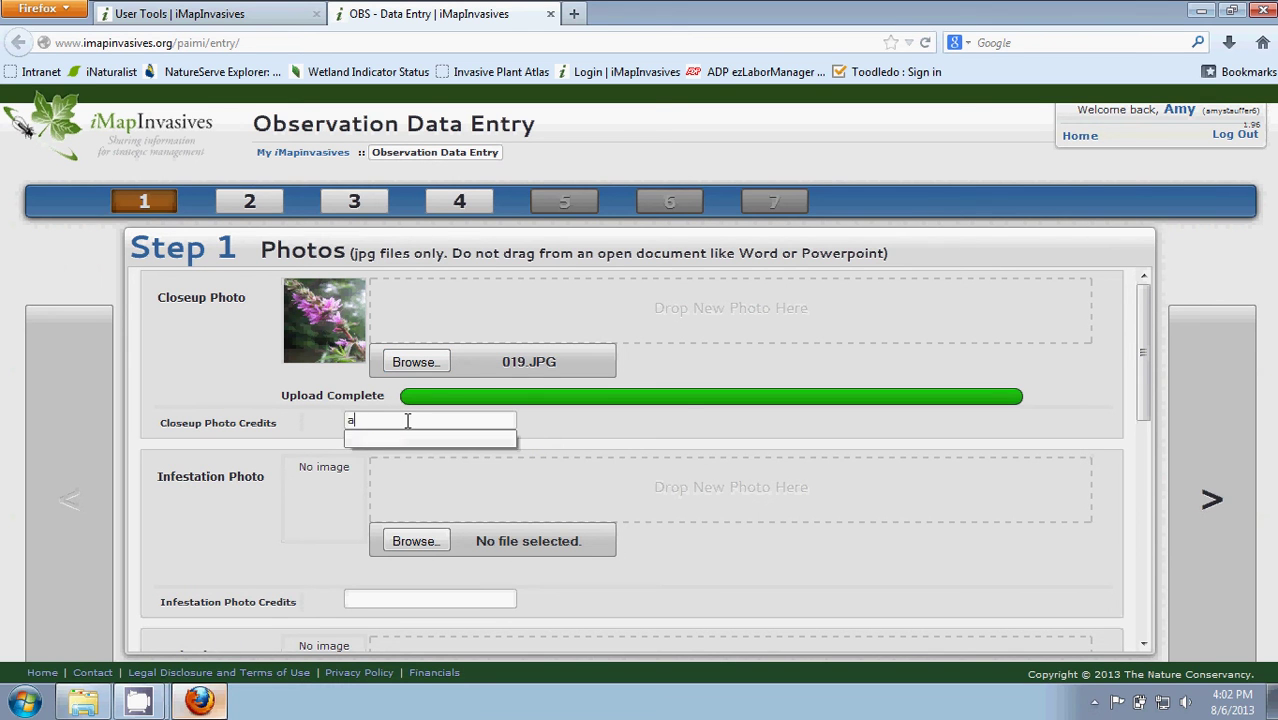
pyautogui.press('BackSpace')
pyautogui.write('A. Stauffer')
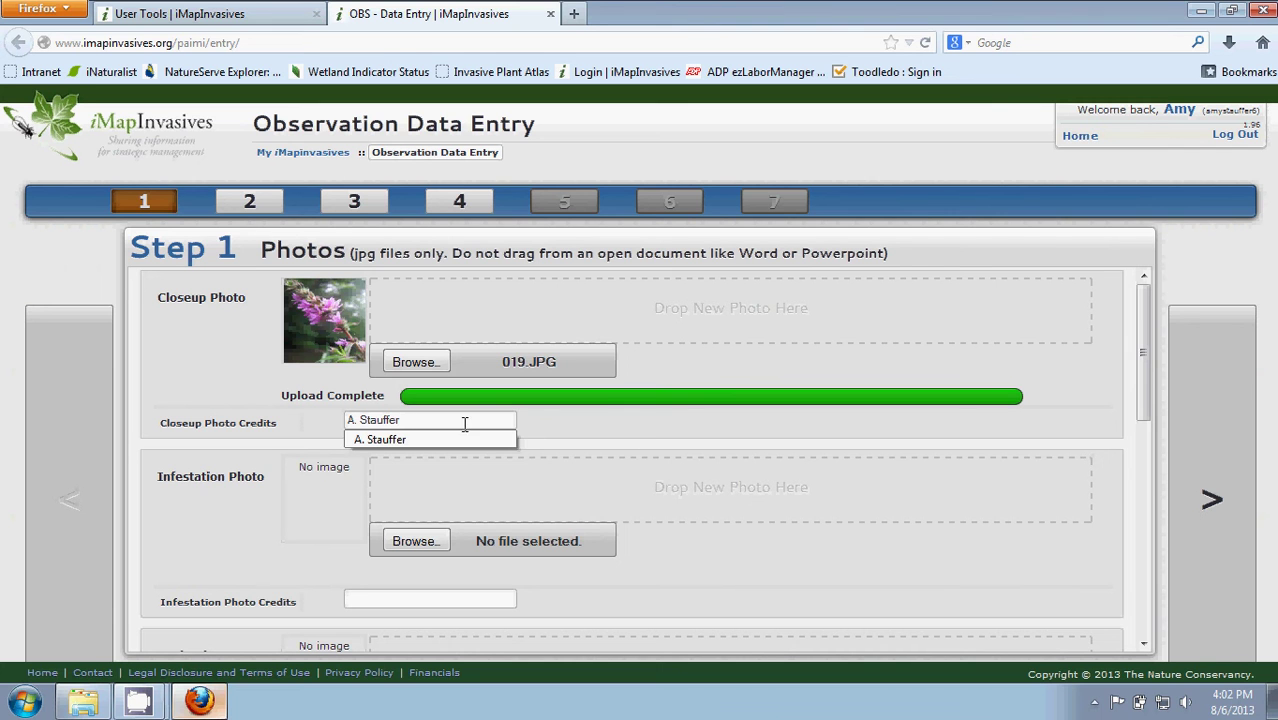
pyautogui.click(1210, 262)
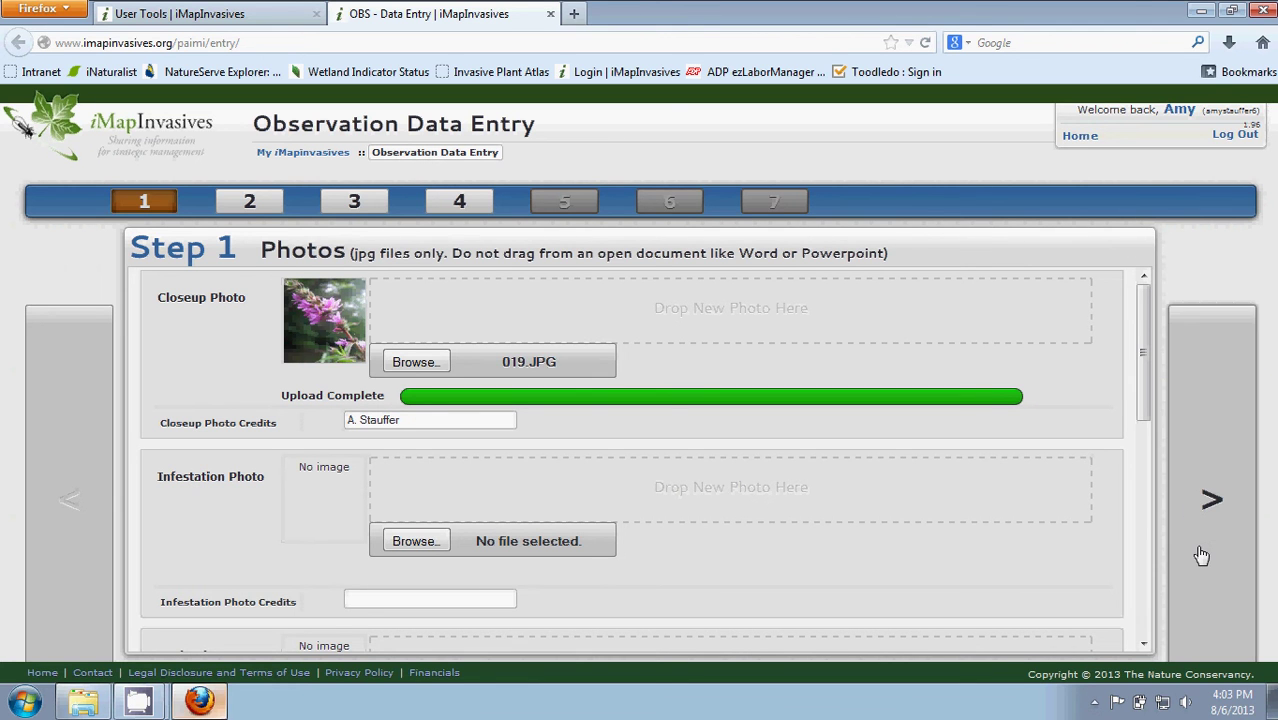
# On Step 2 Who, choose 'No, I am entering data for' without picking a user.
pyautogui.click(1210, 505)
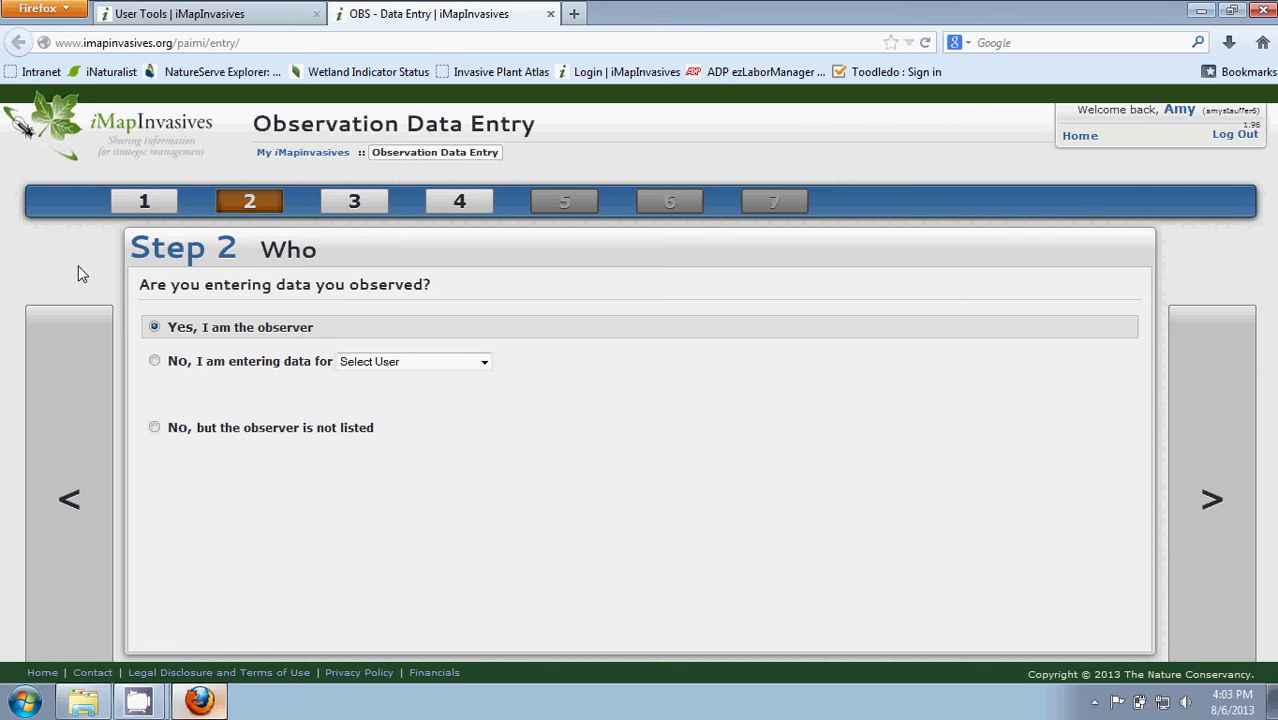
pyautogui.click(155, 364)
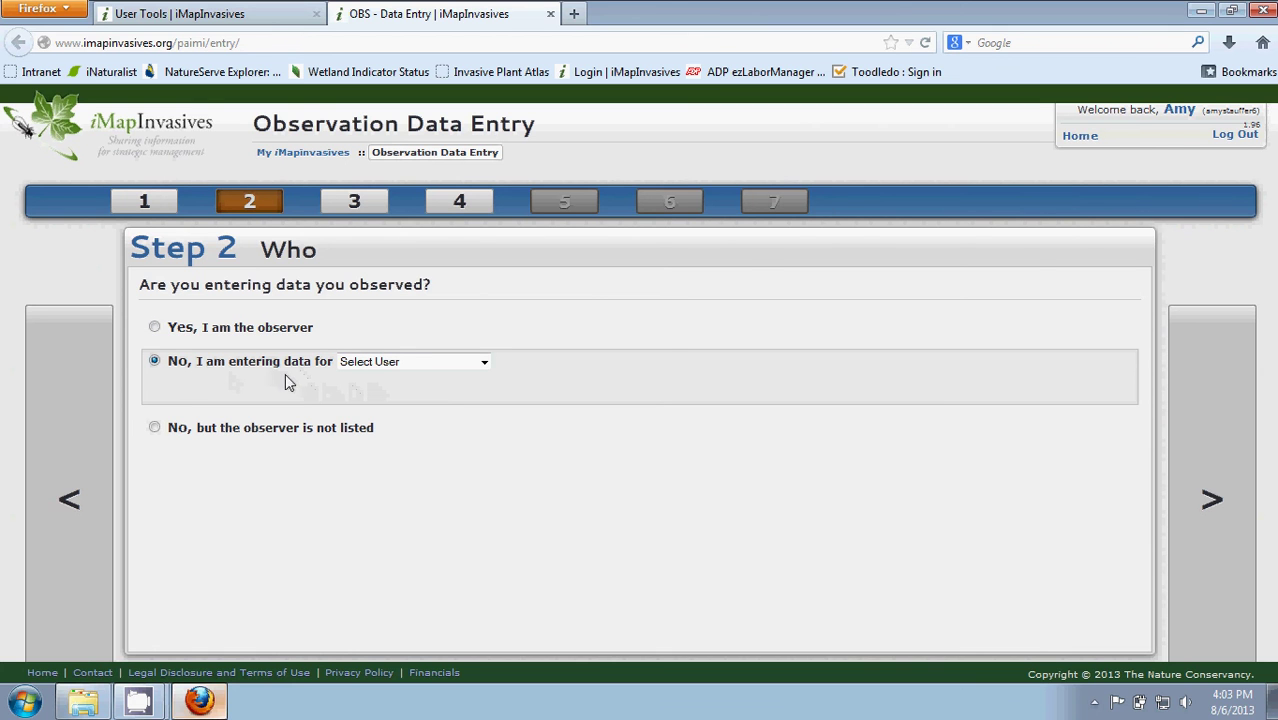
pyautogui.click(483, 363)
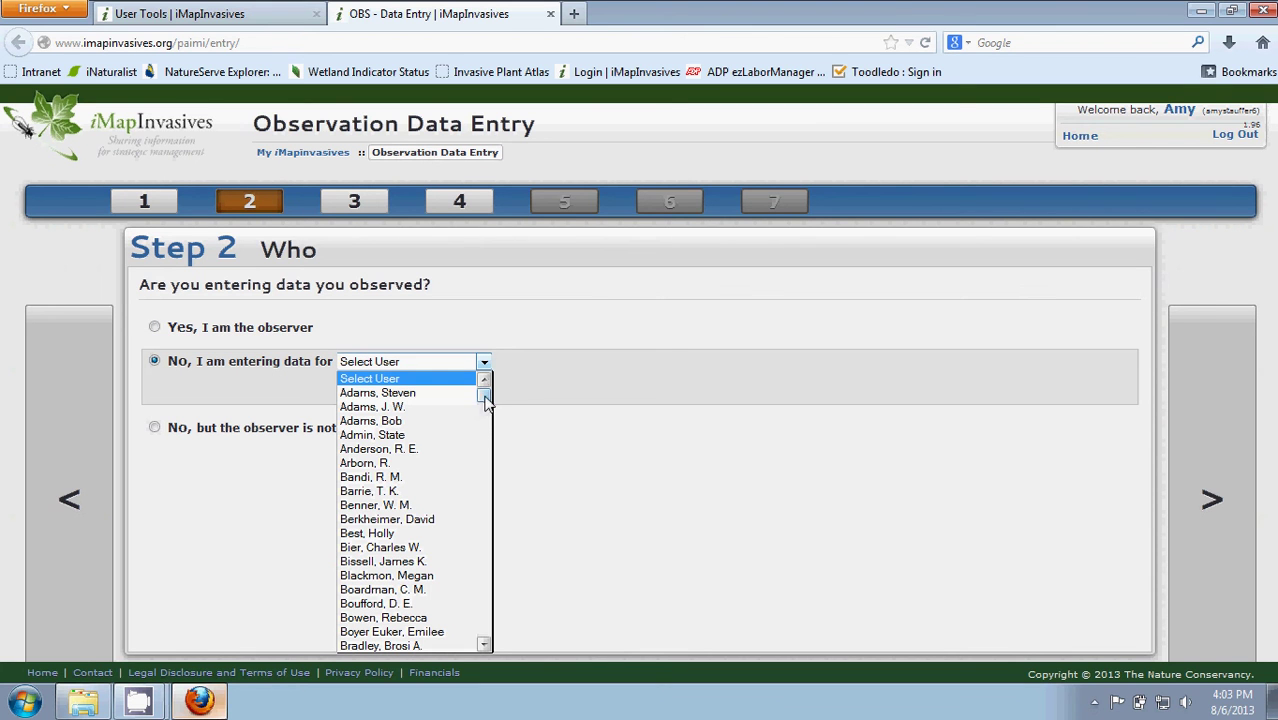
pyautogui.moveTo(485, 401); pyautogui.dragTo(484, 531)
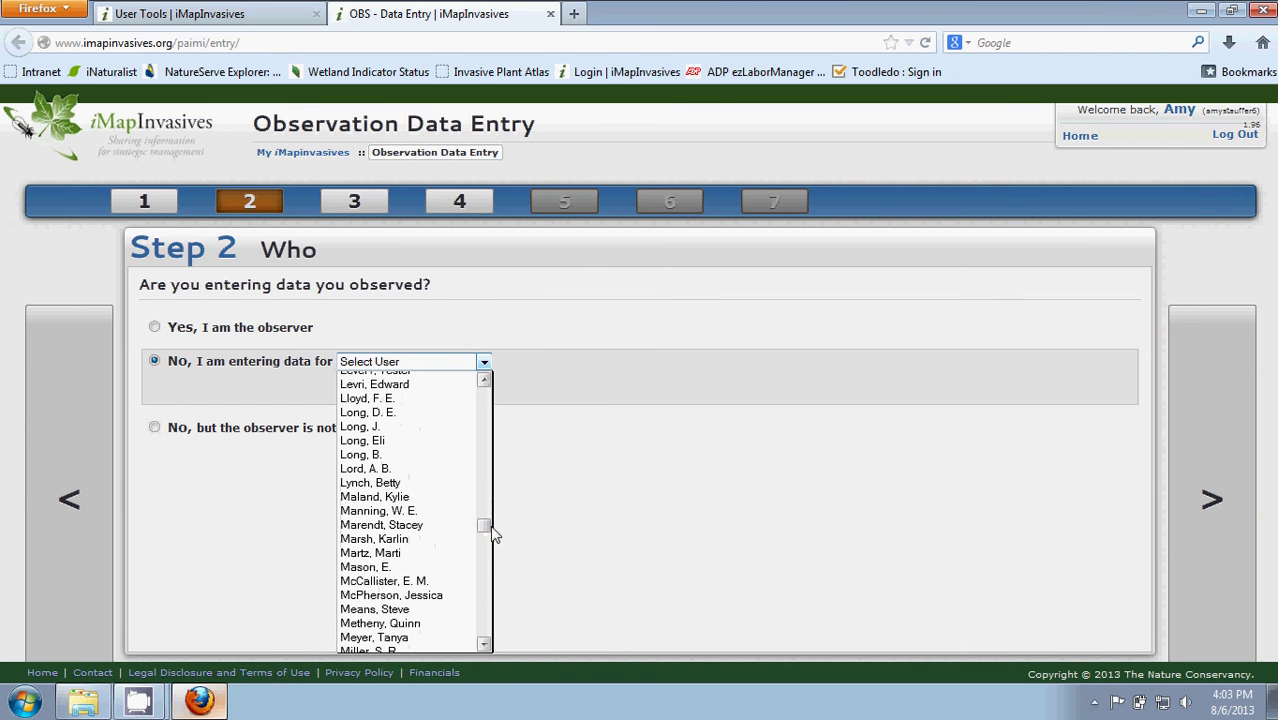
pyautogui.click(573, 472)
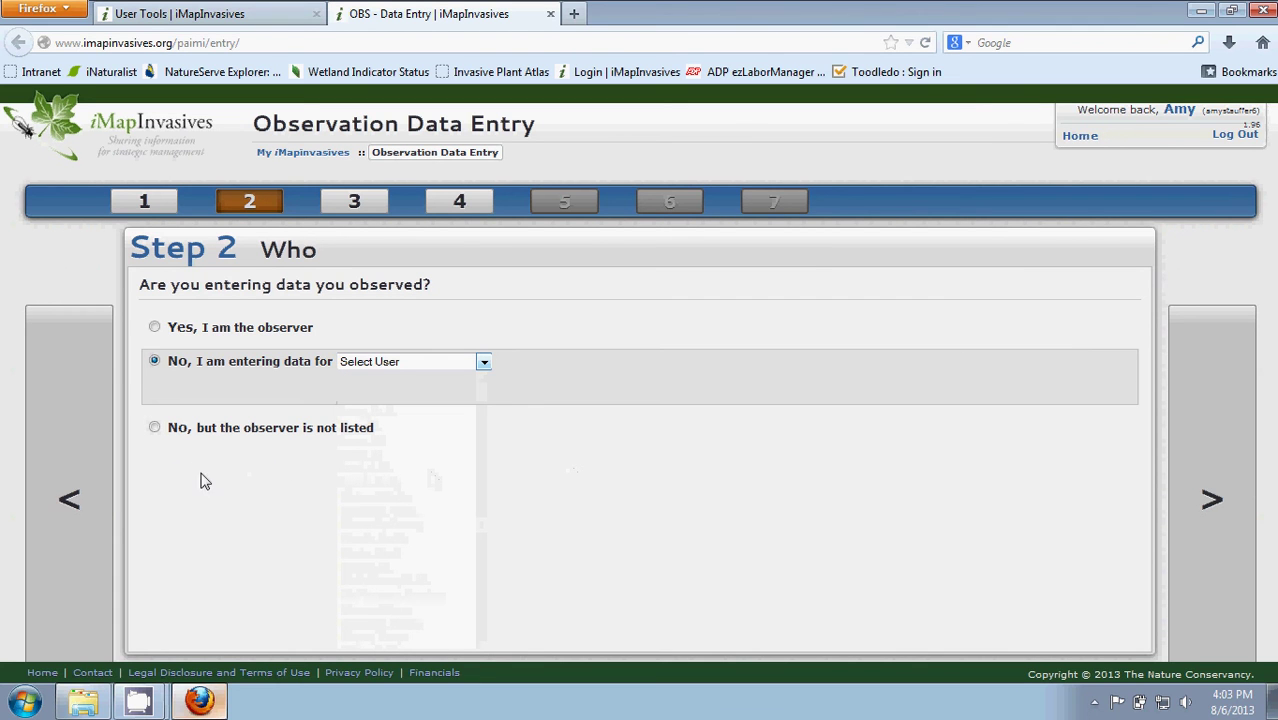
# Choose 'Yes, I am the observer' and continue to Step 3 Project.
pyautogui.click(154, 428)
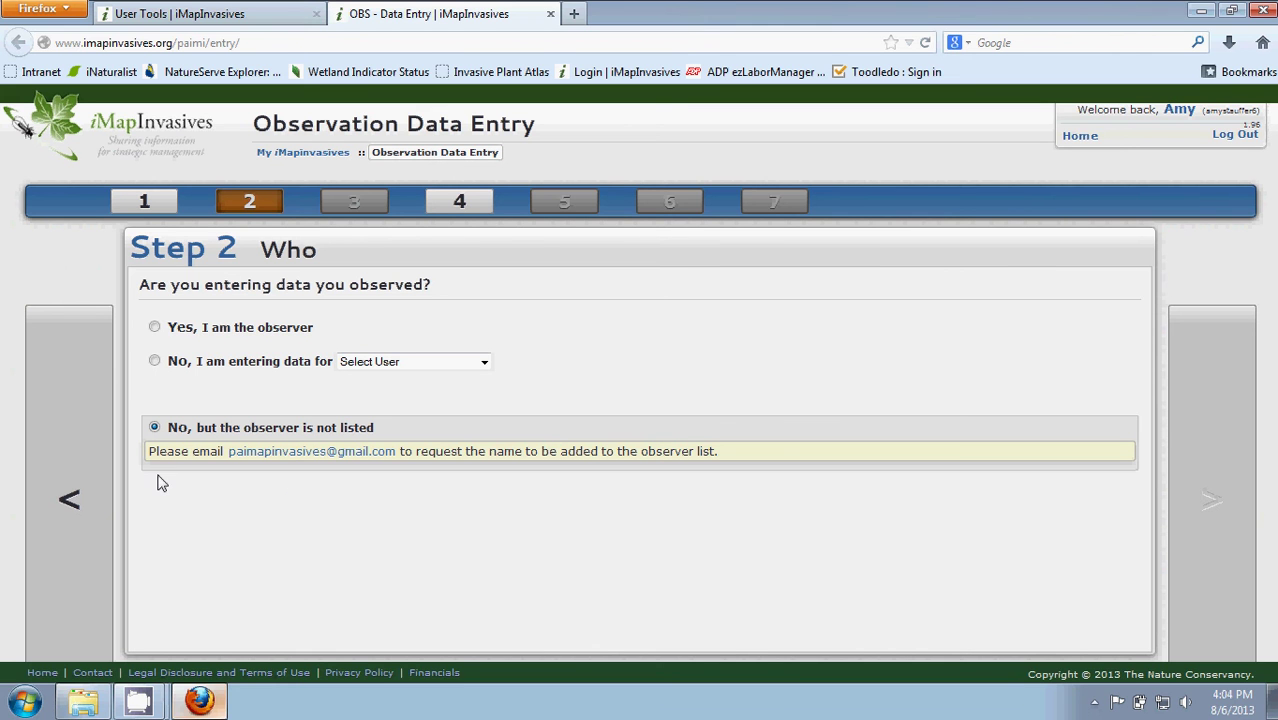
pyautogui.click(156, 330)
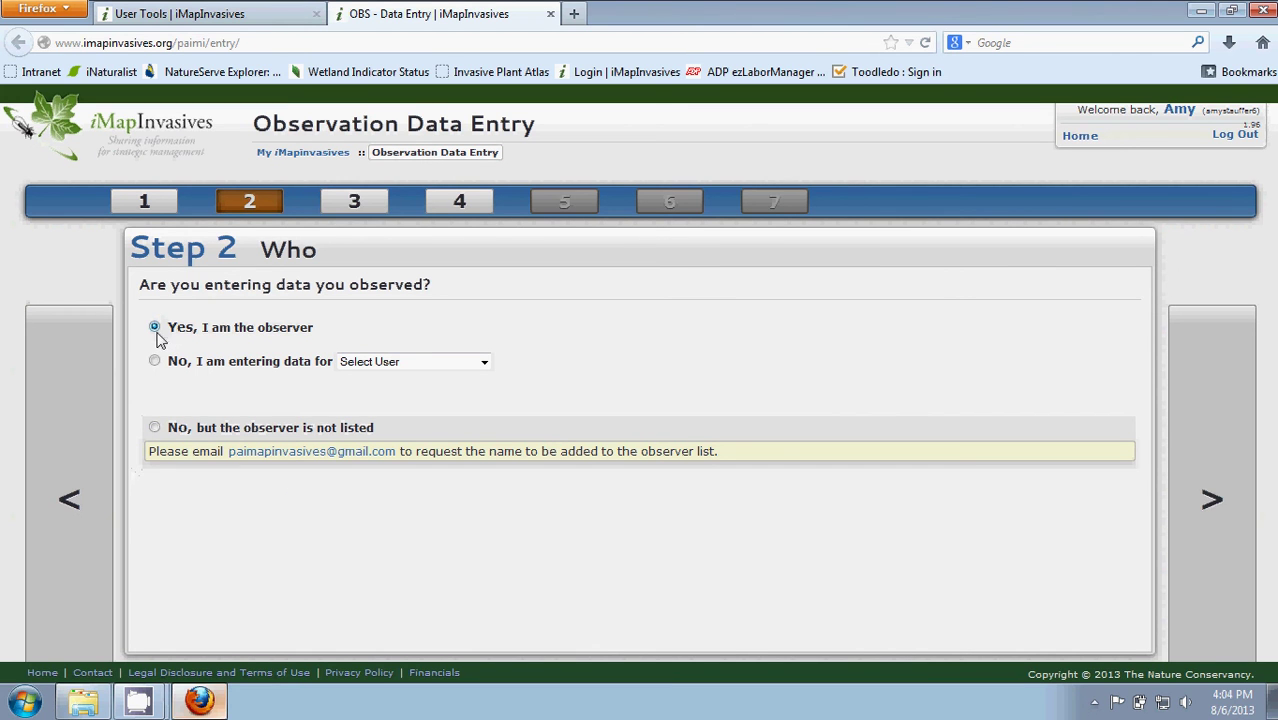
pyautogui.click(1205, 480)
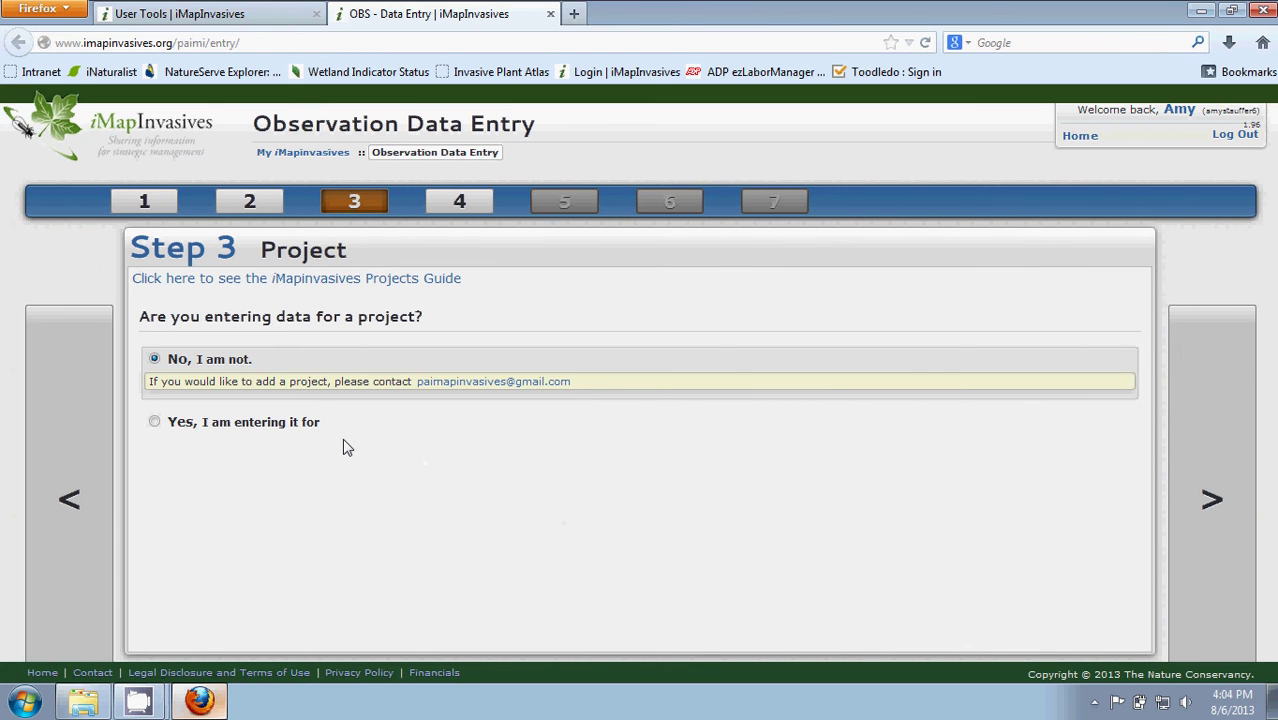
# Set the project answer to 'No, I am not' and continue to Step 4 Species.
pyautogui.click(155, 423)
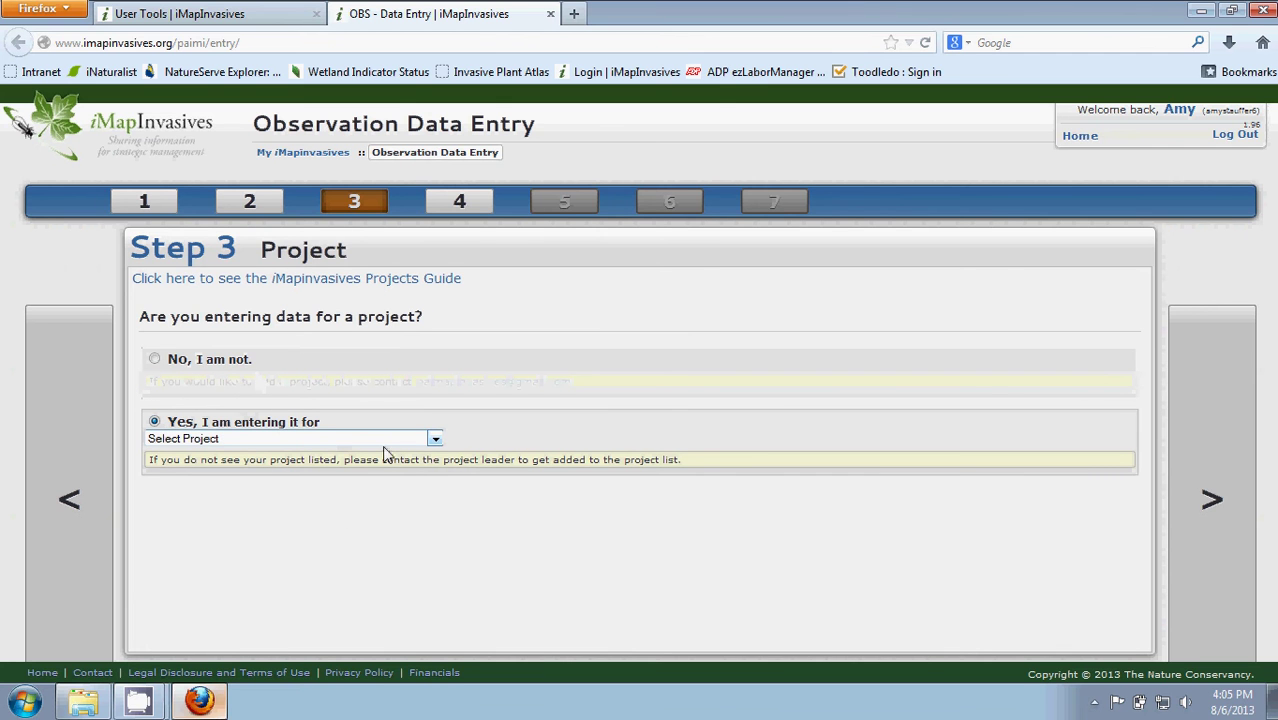
pyautogui.click(432, 440)
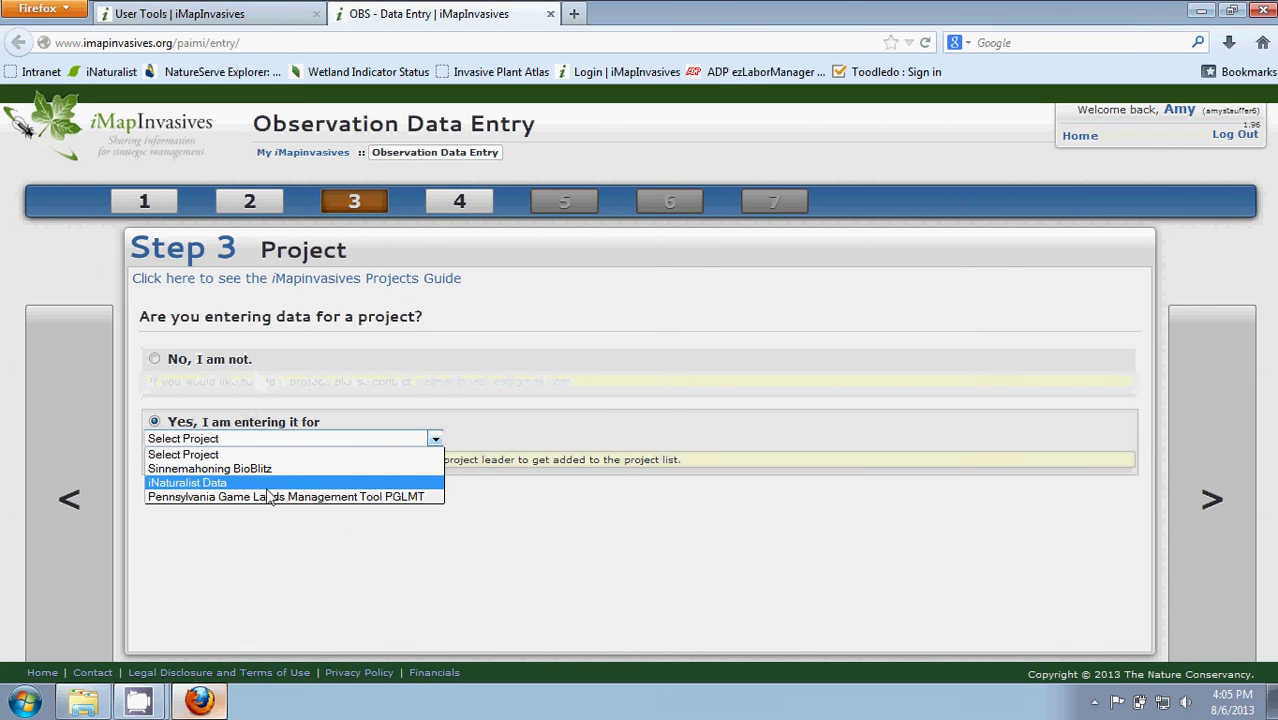
pyautogui.click(163, 369)
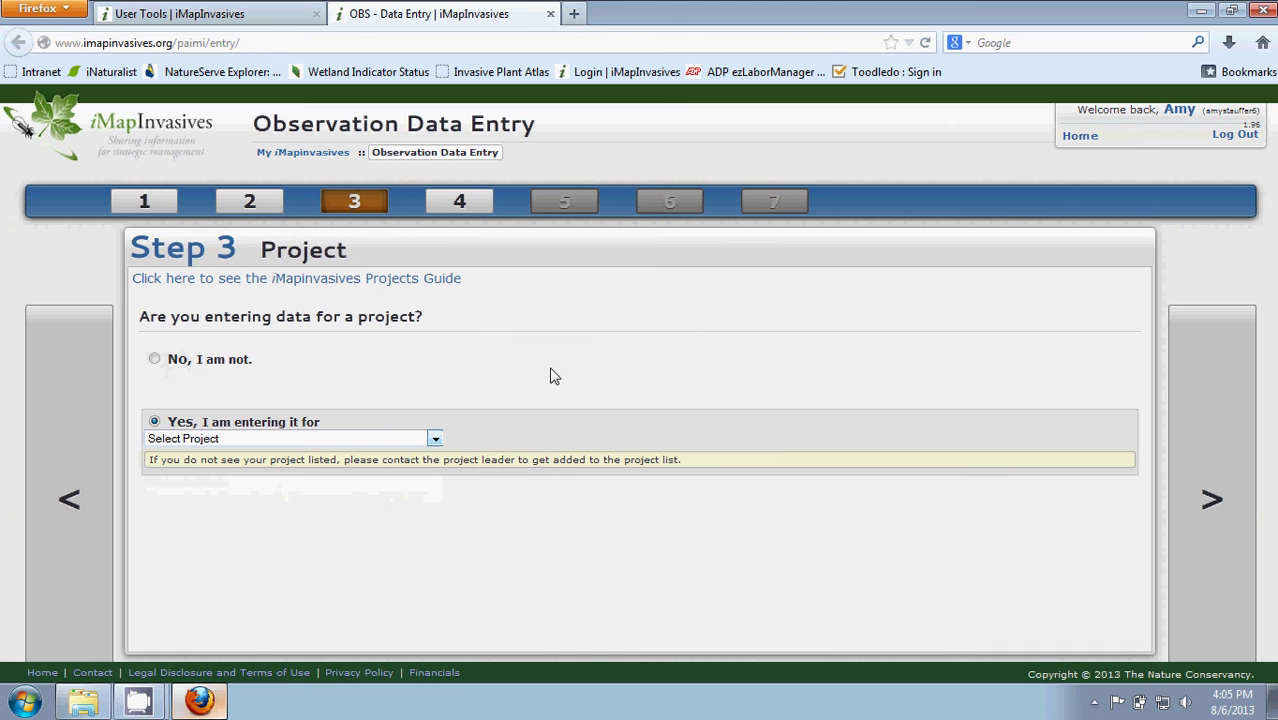
pyautogui.click(156, 360)
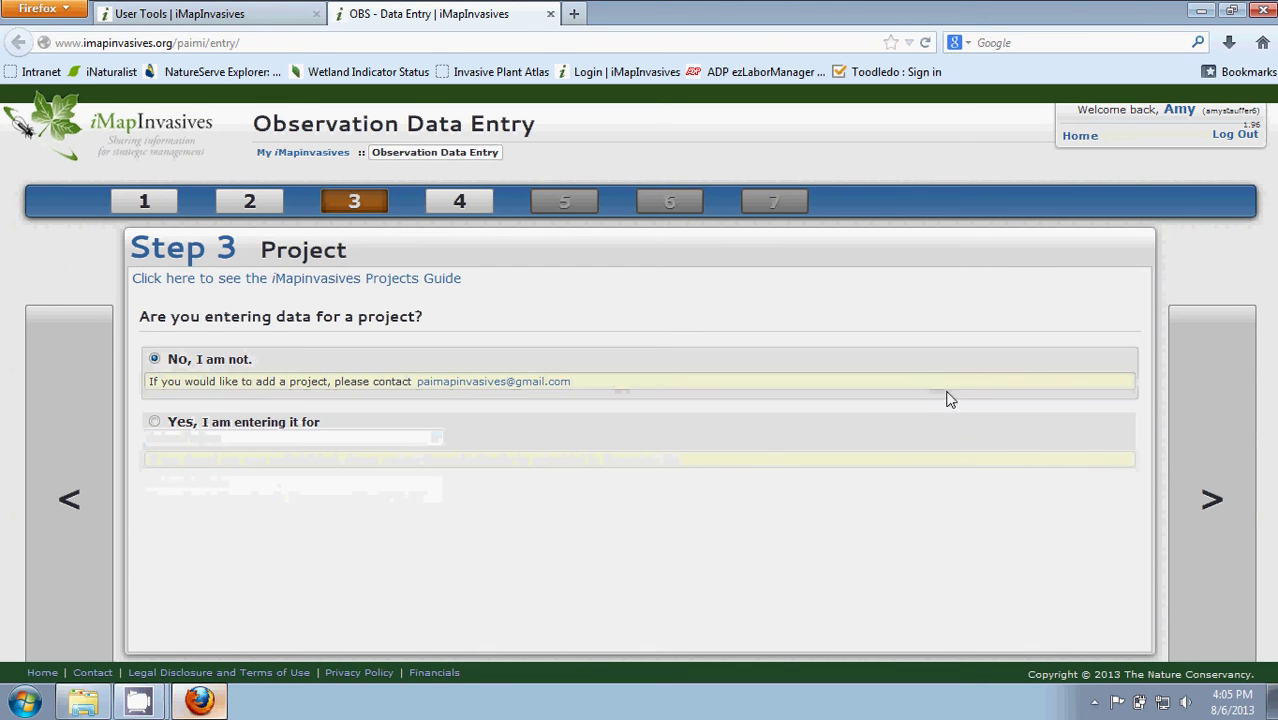
pyautogui.click(1195, 451)
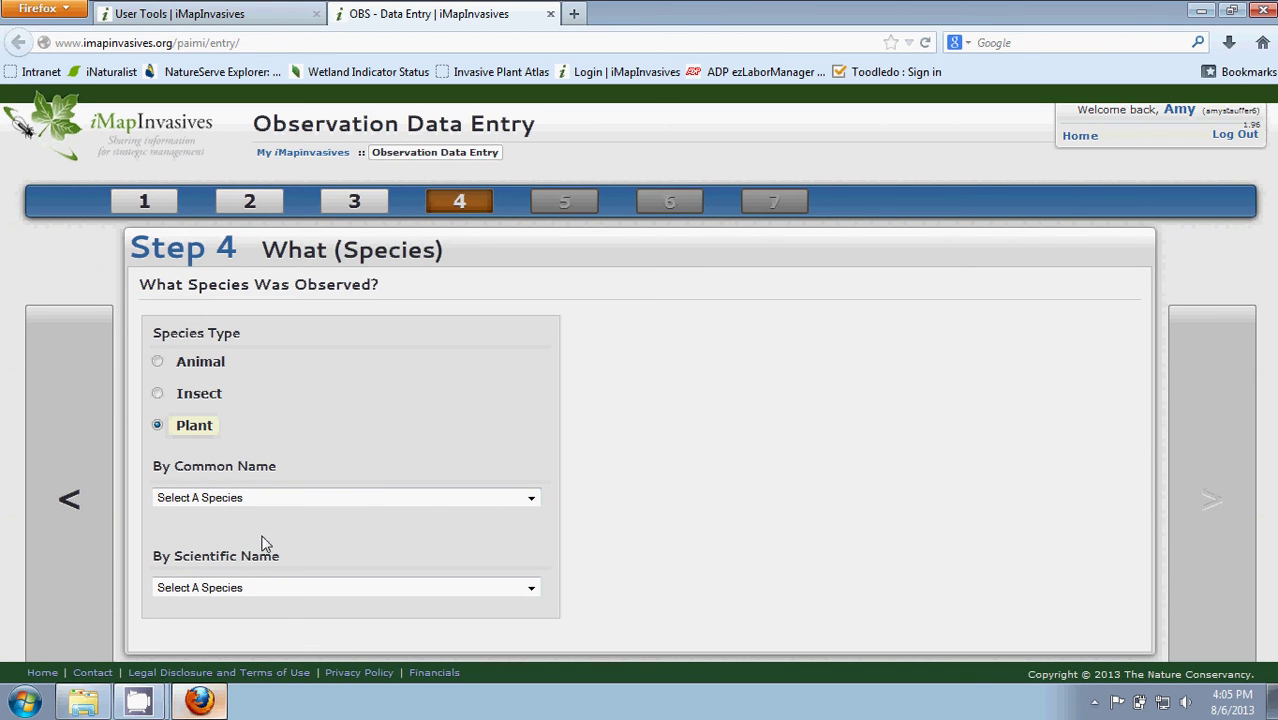
# Pick Purple Loosestrife from the common-name list and enlarge its reference photo.
pyautogui.click(427, 505)
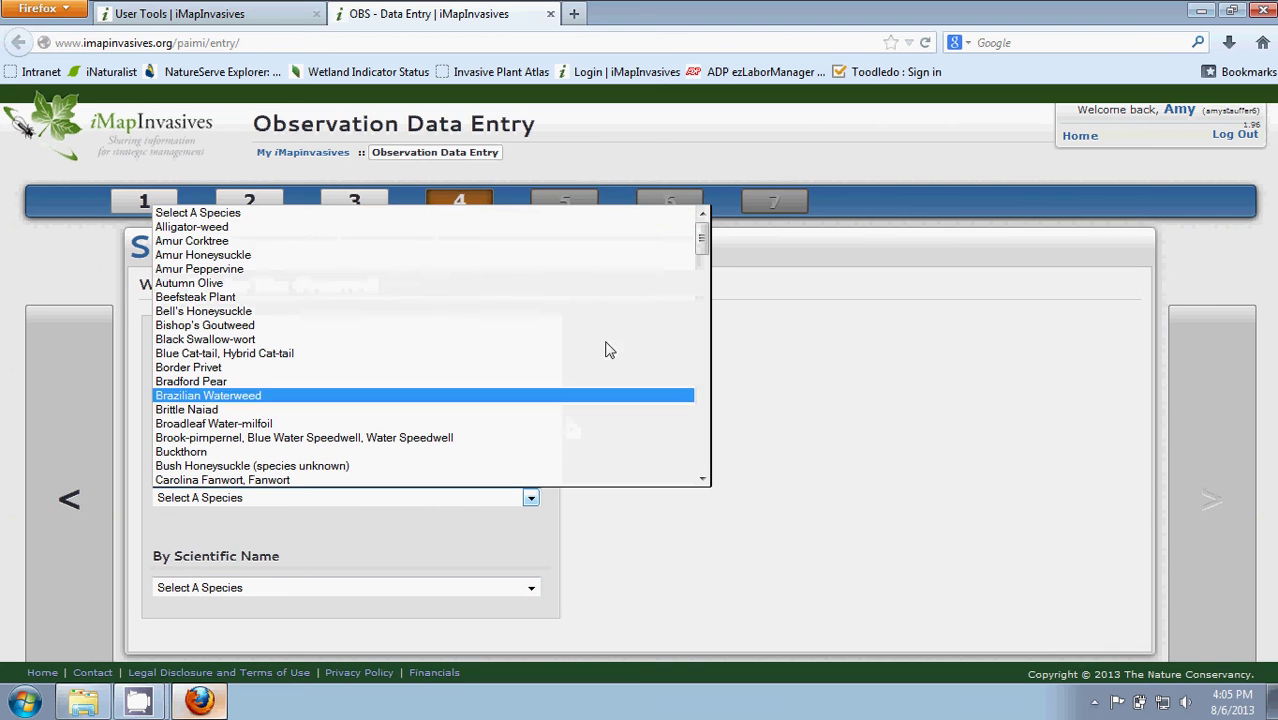
pyautogui.moveTo(703, 248); pyautogui.dragTo(704, 414)
pyautogui.click(576, 415)
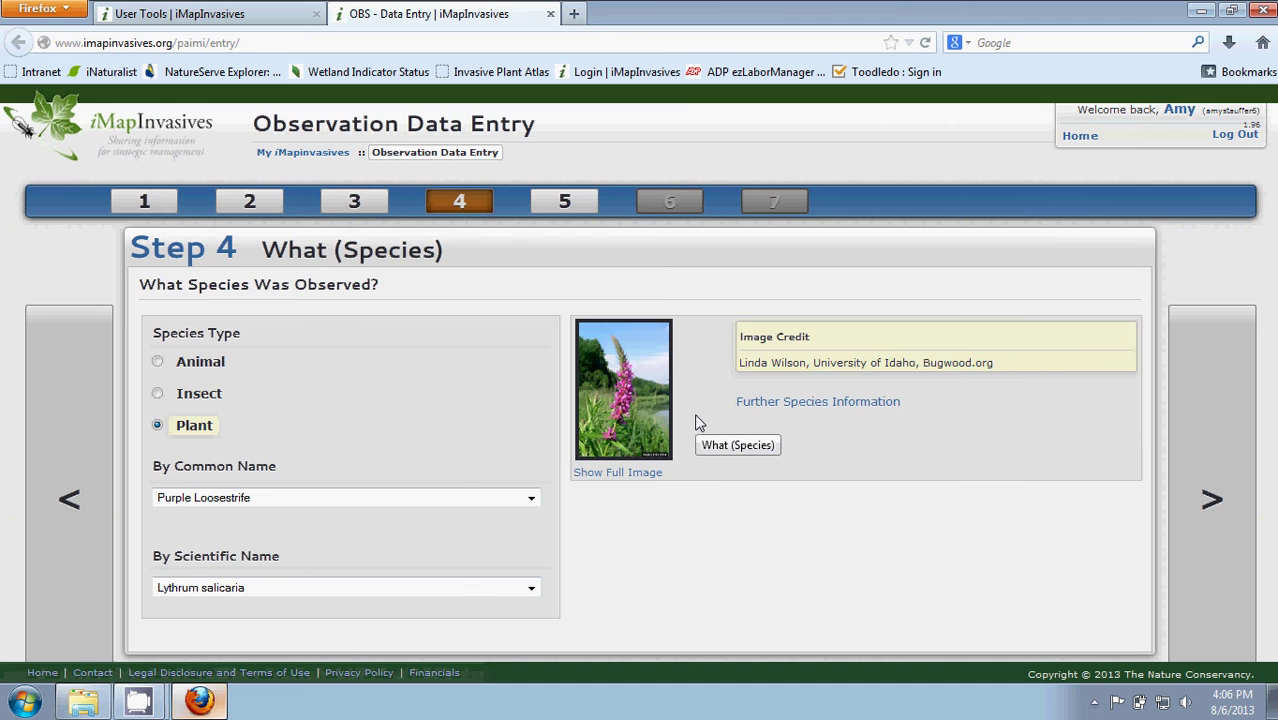
pyautogui.click(648, 424)
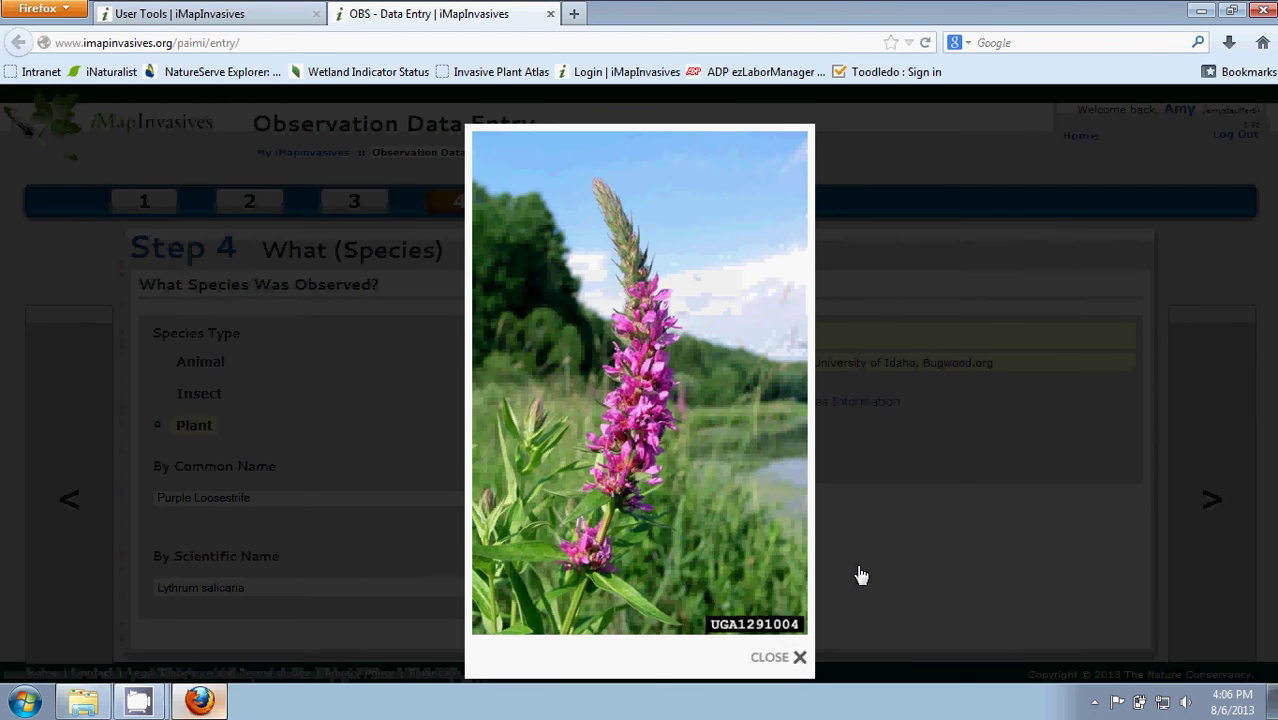
# Review the USDA PLANTS profile for Lythrum salicaria, then close it to return to Step 4.
pyautogui.click(775, 660)
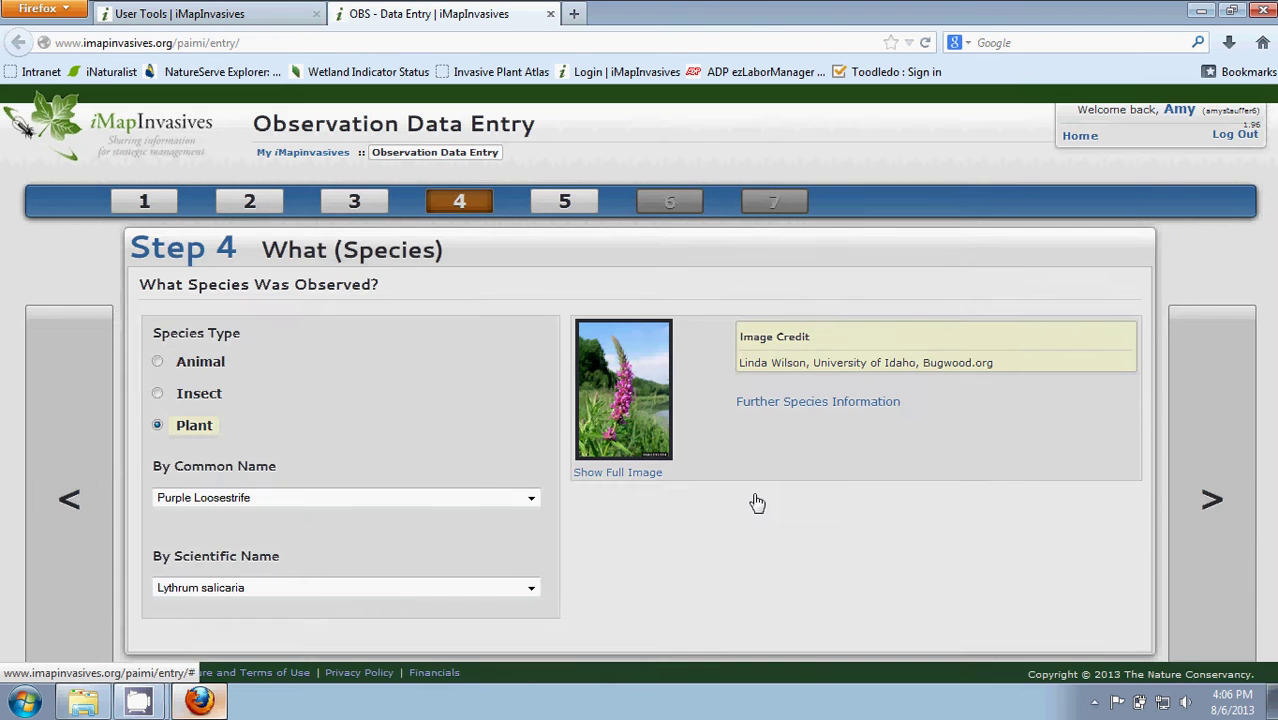
pyautogui.click(862, 403)
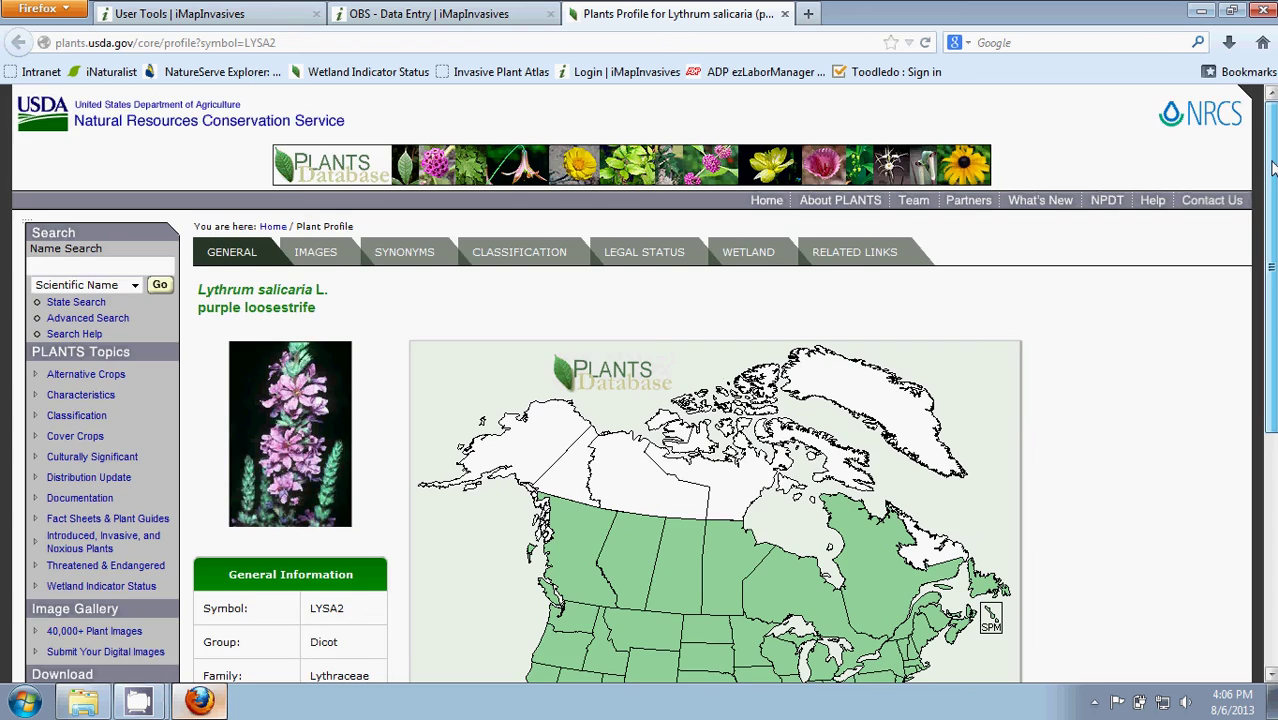
pyautogui.moveTo(1272, 167)
pyautogui.mouseDown()
pyautogui.moveTo(1274, 420)
pyautogui.moveTo(1273, 165)
pyautogui.mouseUp()
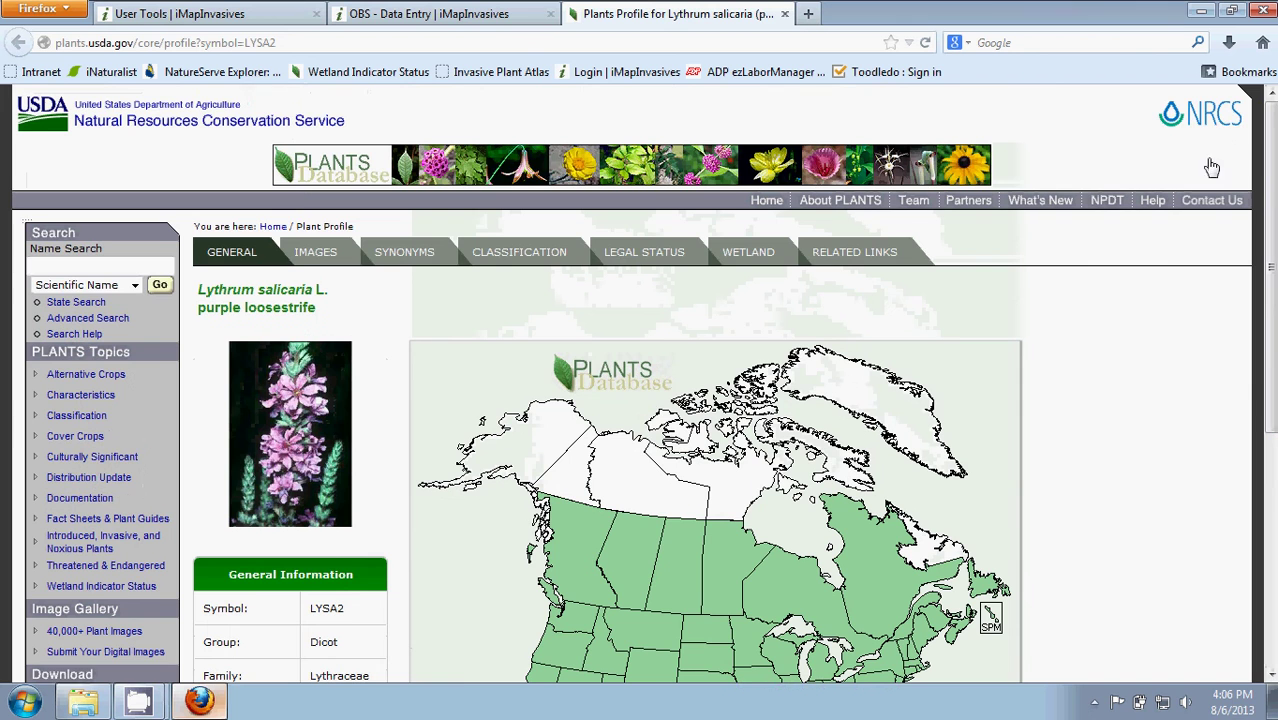
pyautogui.click(784, 13)
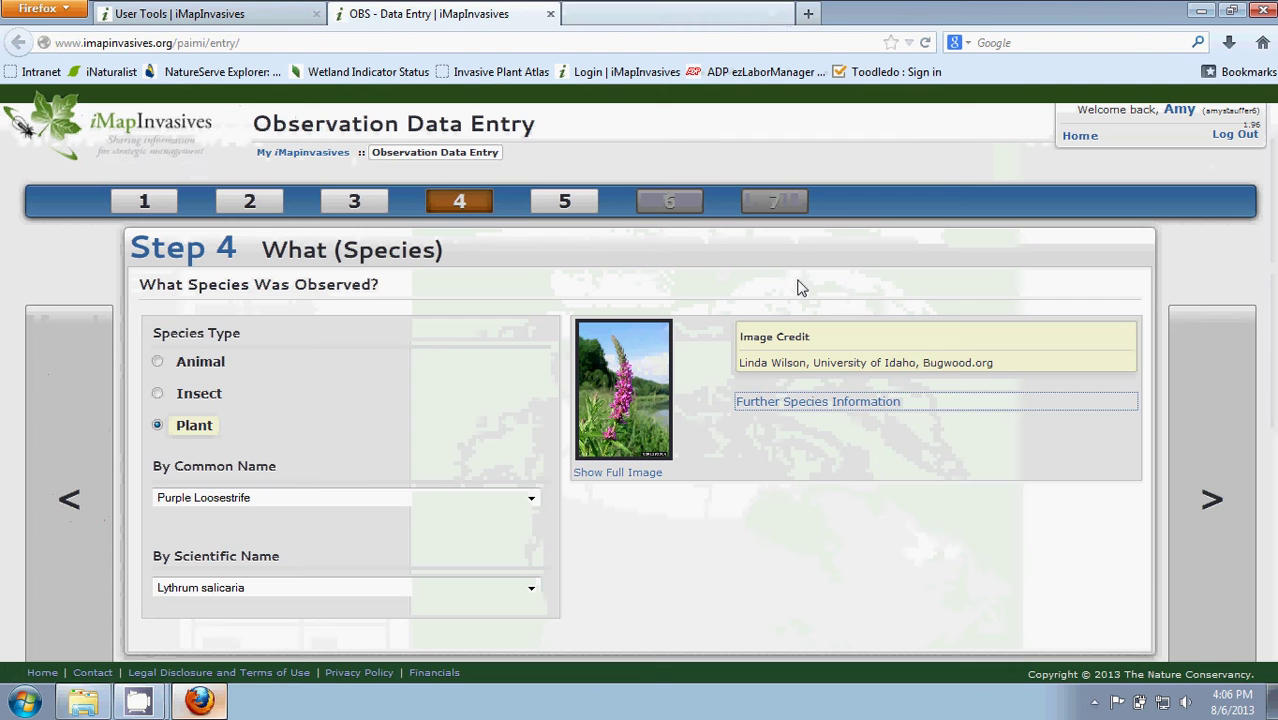
# Set the observation date to July 18, 2013 in the calendar and continue to Step 6 Where.
pyautogui.click(1205, 500)
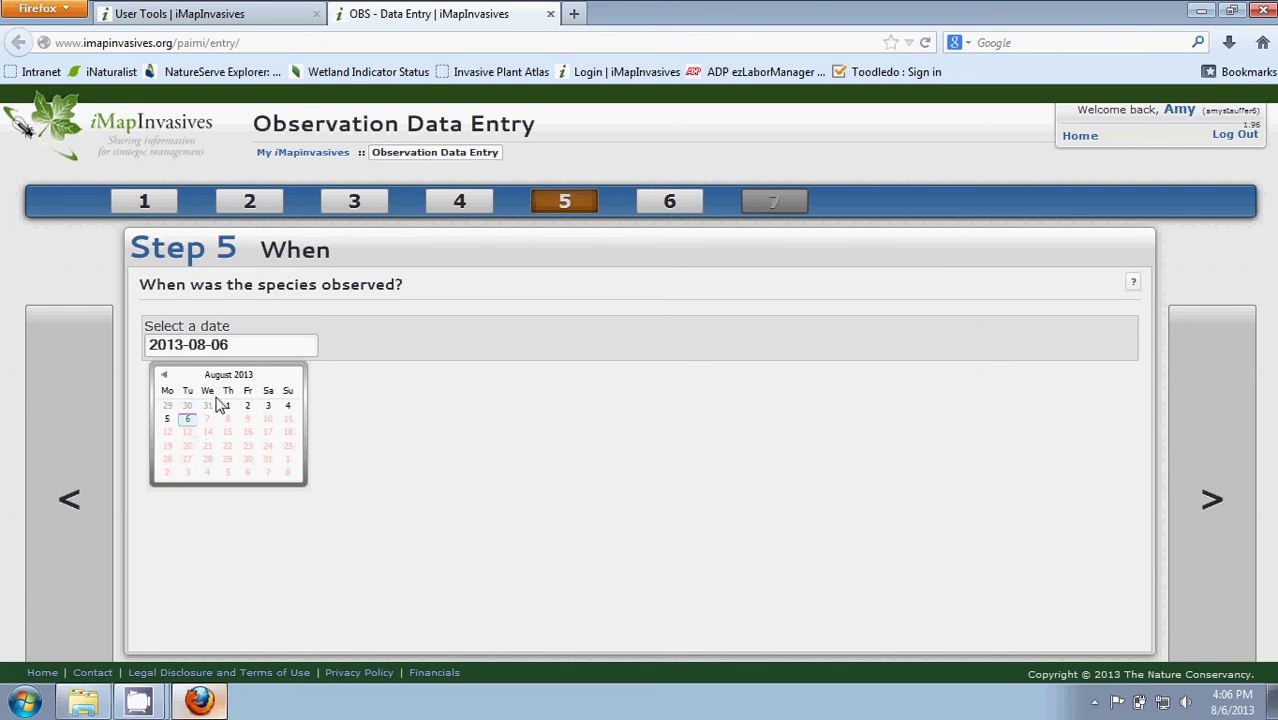
pyautogui.click(165, 378)
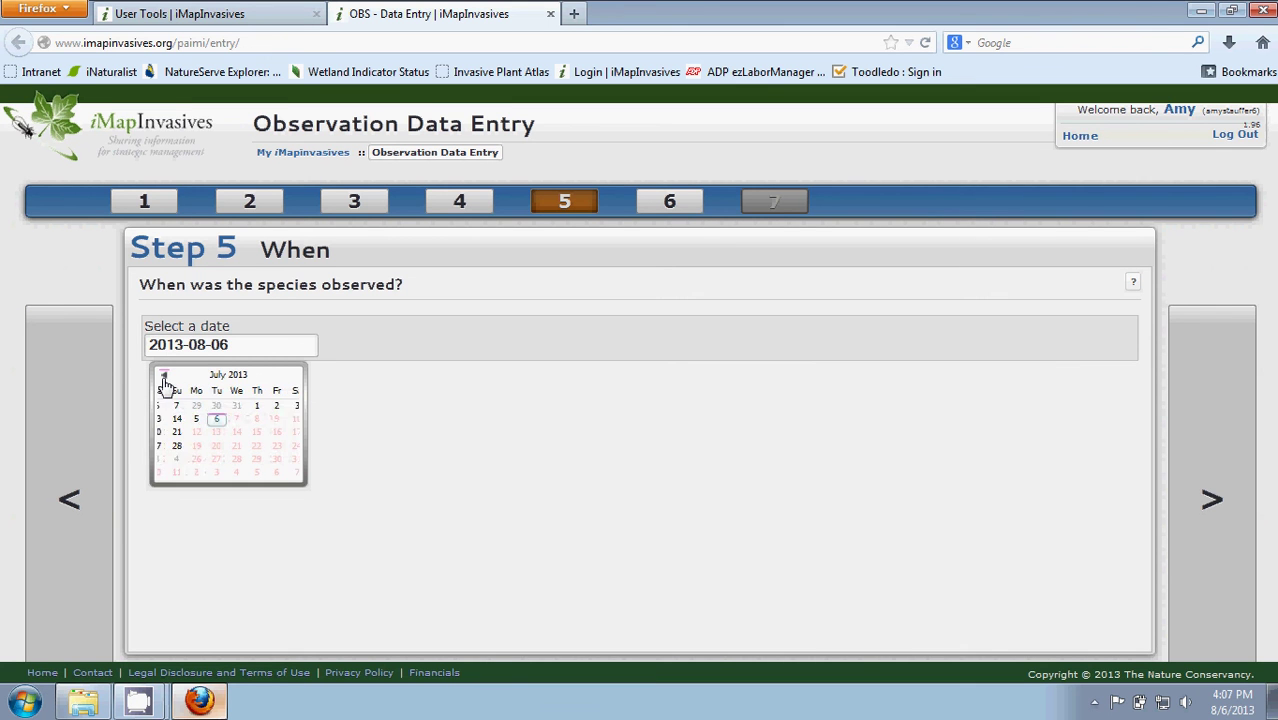
pyautogui.click(165, 378)
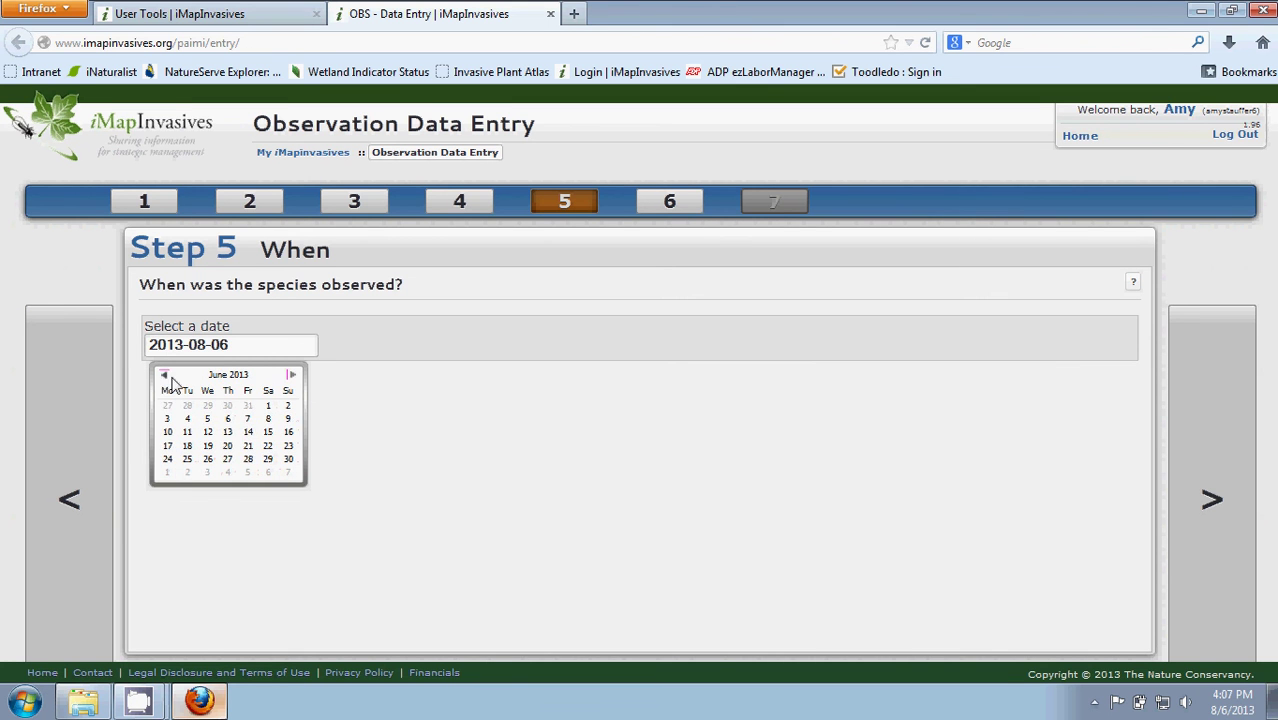
pyautogui.click(292, 378)
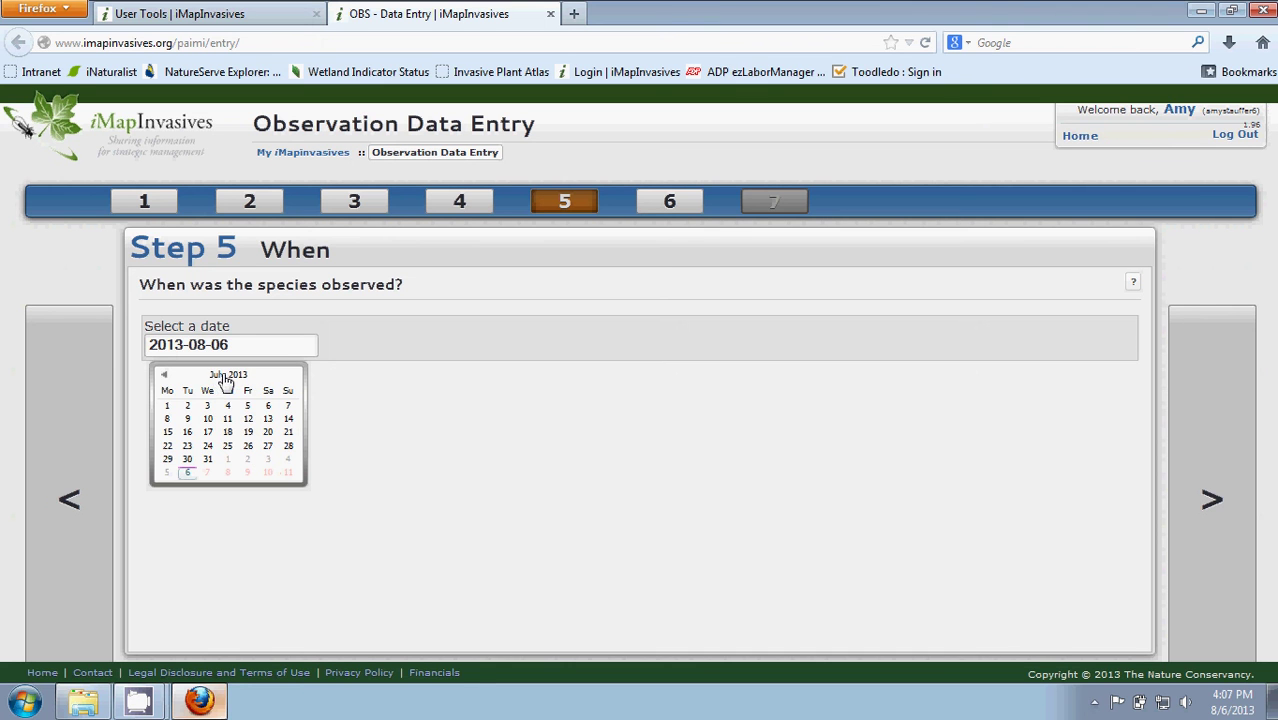
pyautogui.click(226, 378)
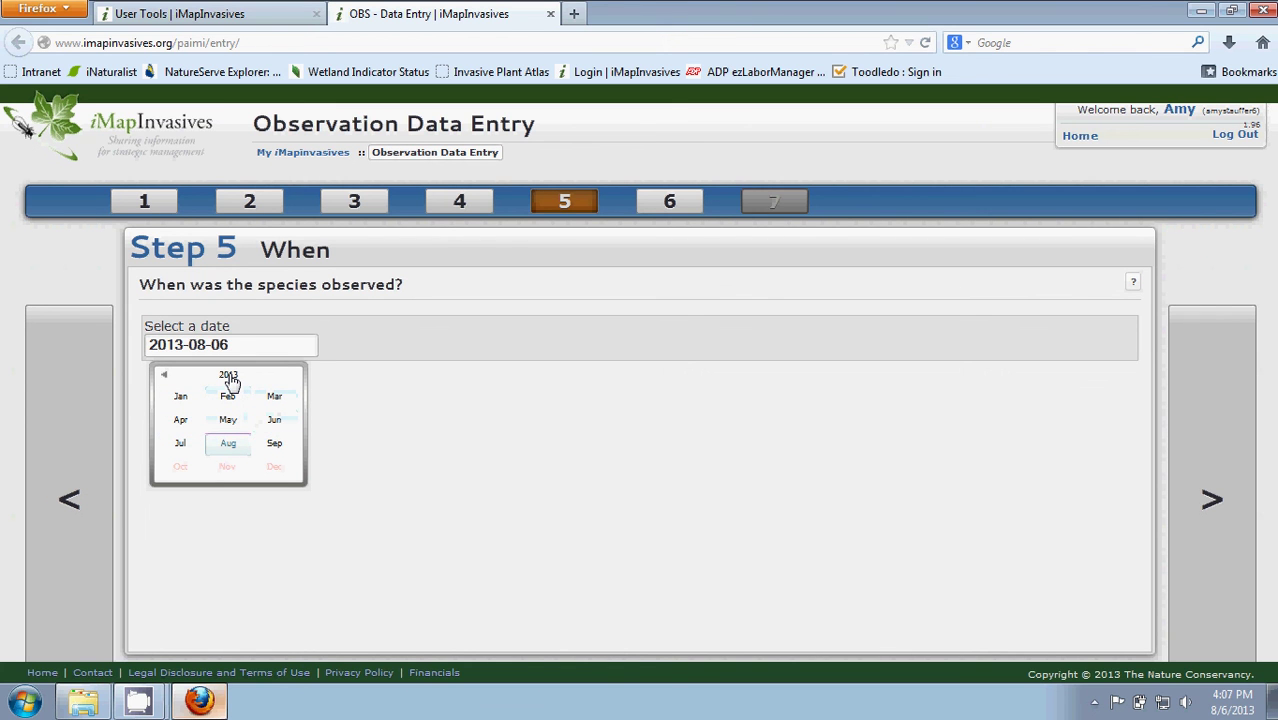
pyautogui.click(229, 377)
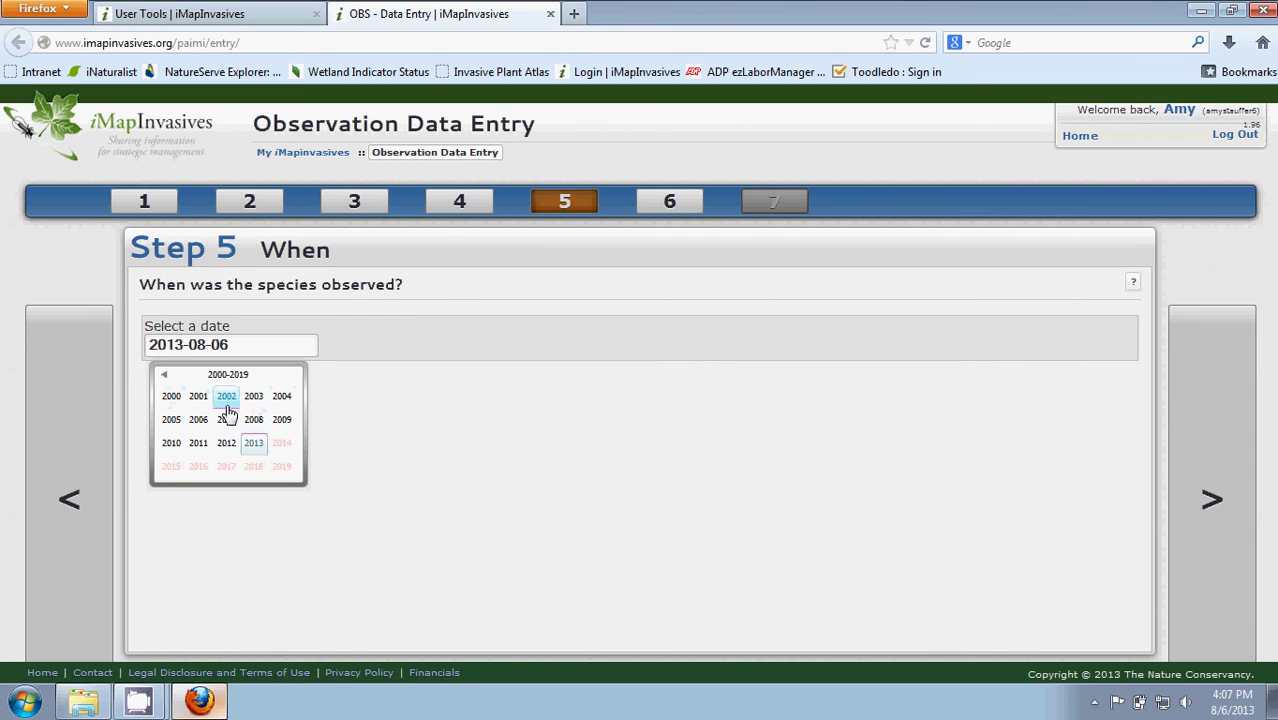
pyautogui.click(165, 374)
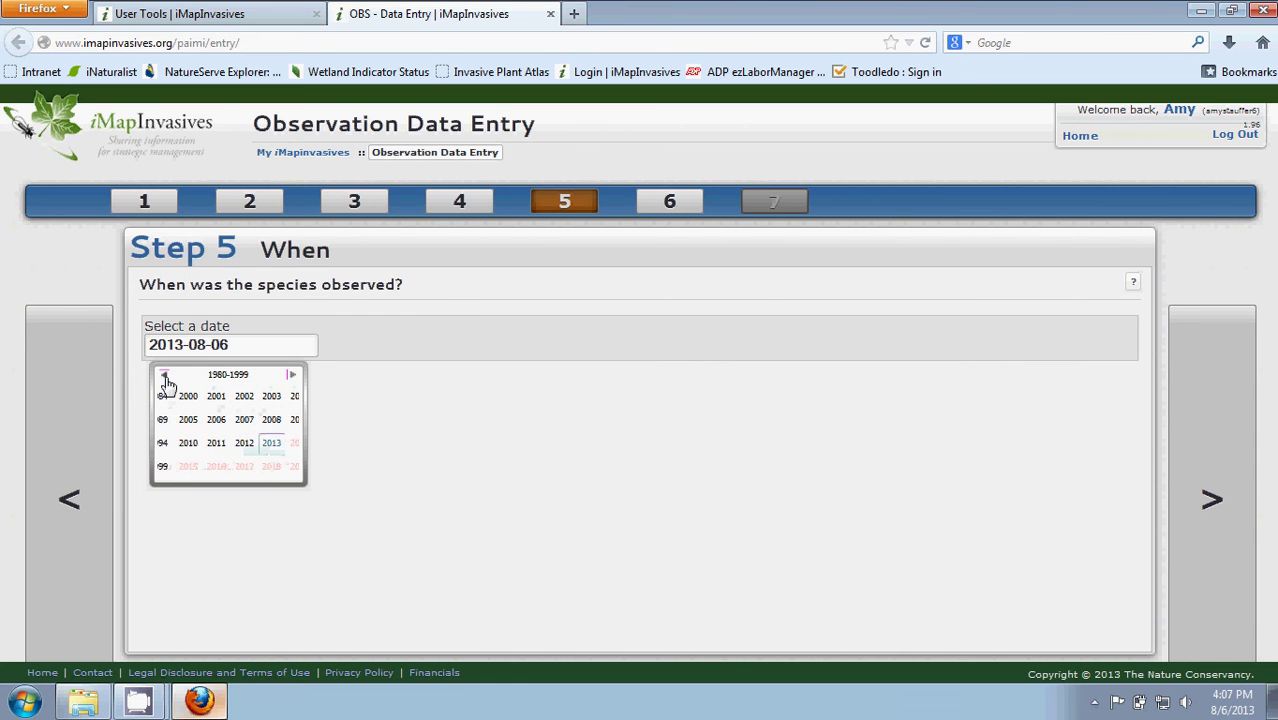
pyautogui.click(291, 375)
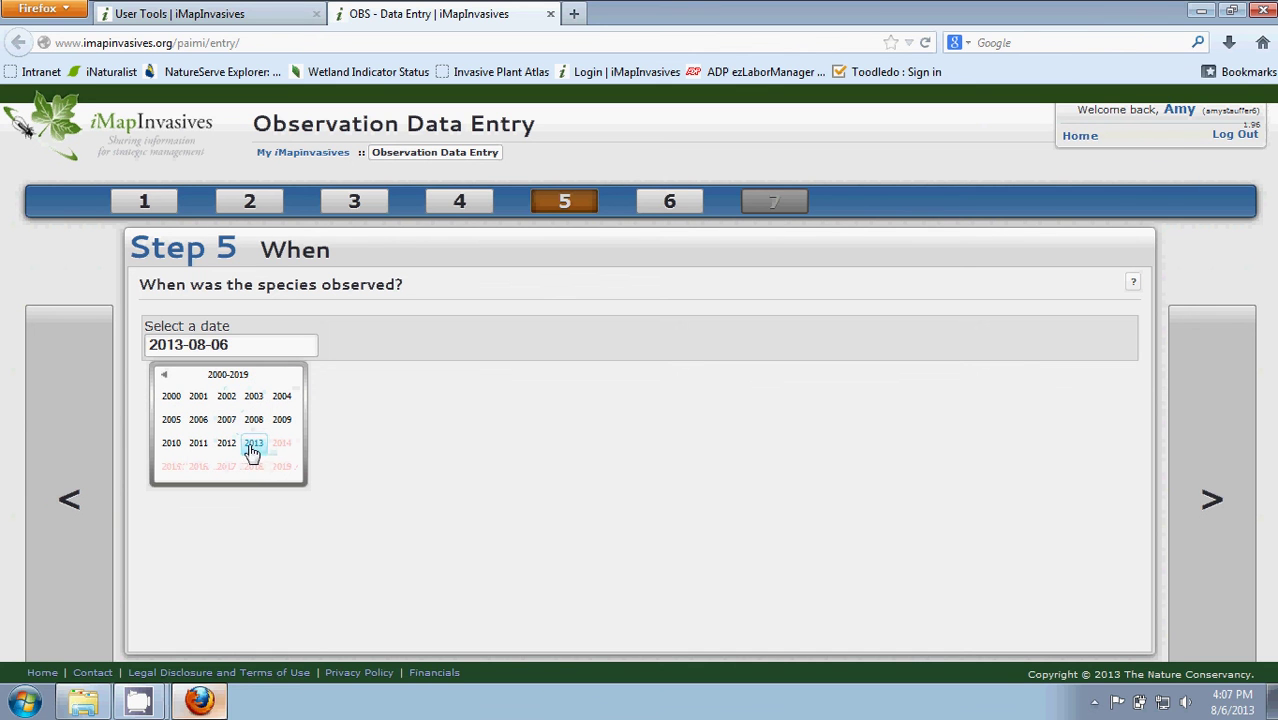
pyautogui.click(256, 447)
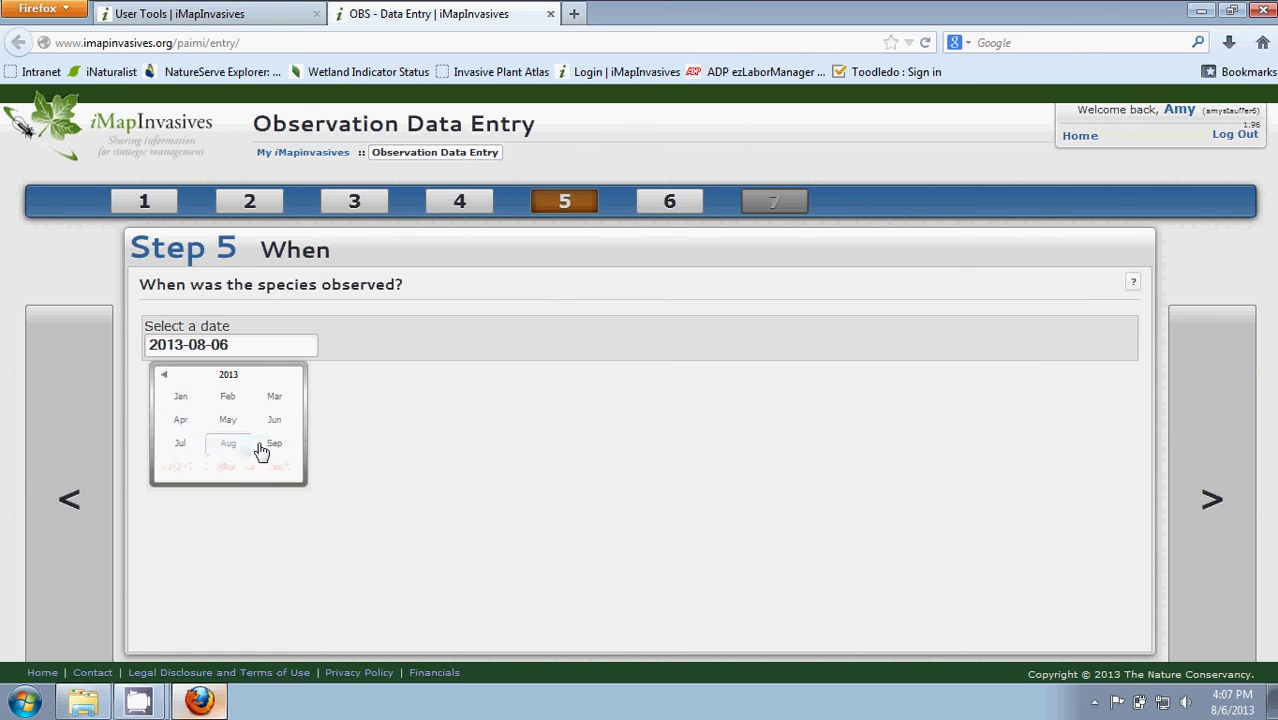
pyautogui.click(182, 445)
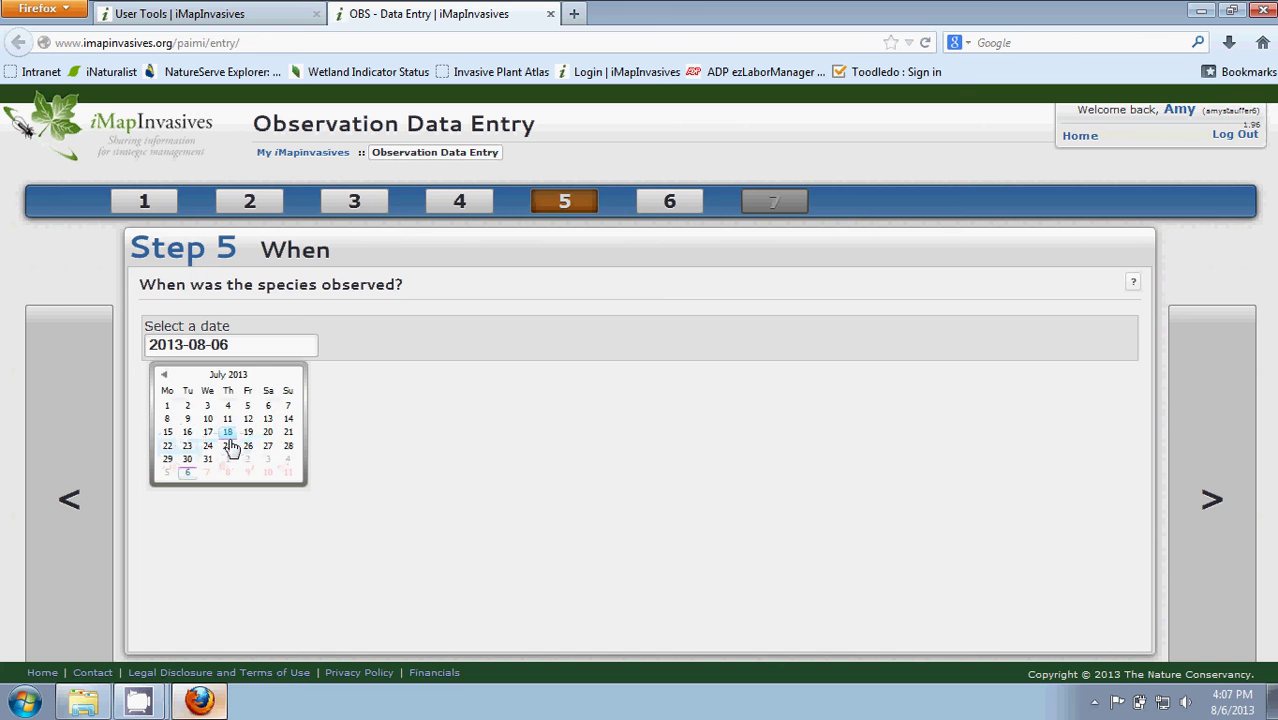
pyautogui.click(228, 434)
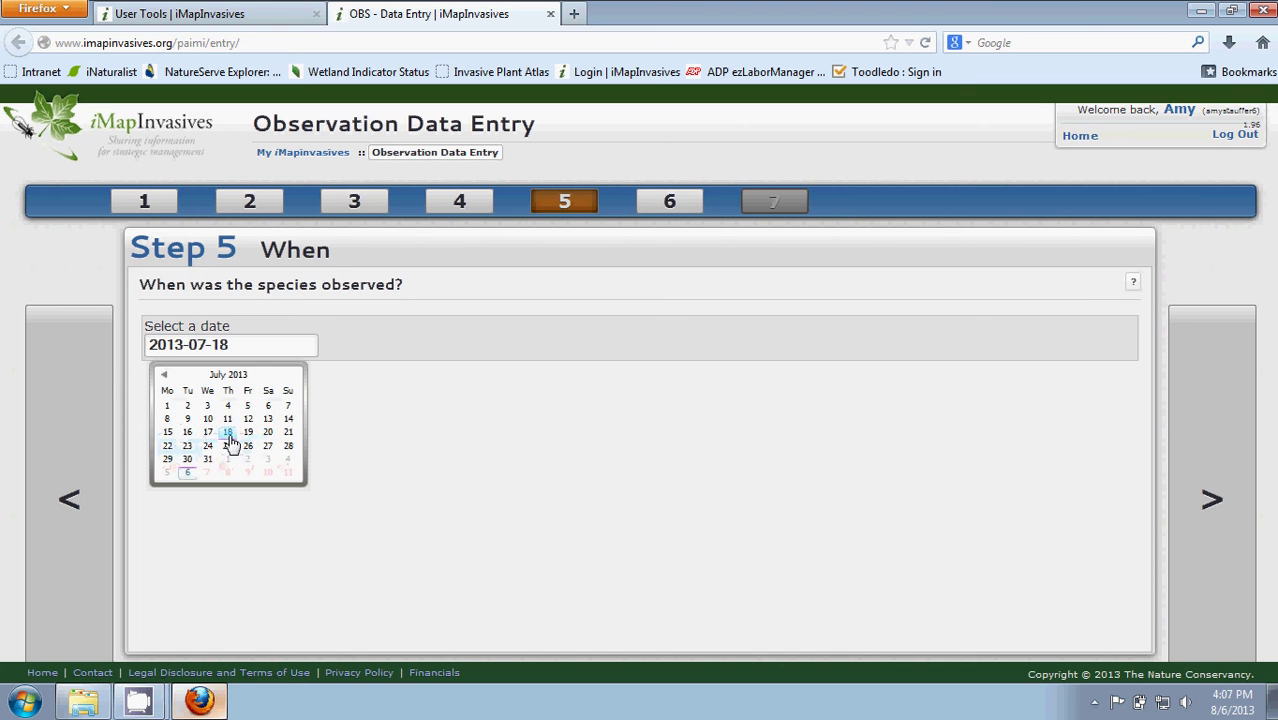
pyautogui.click(1201, 444)
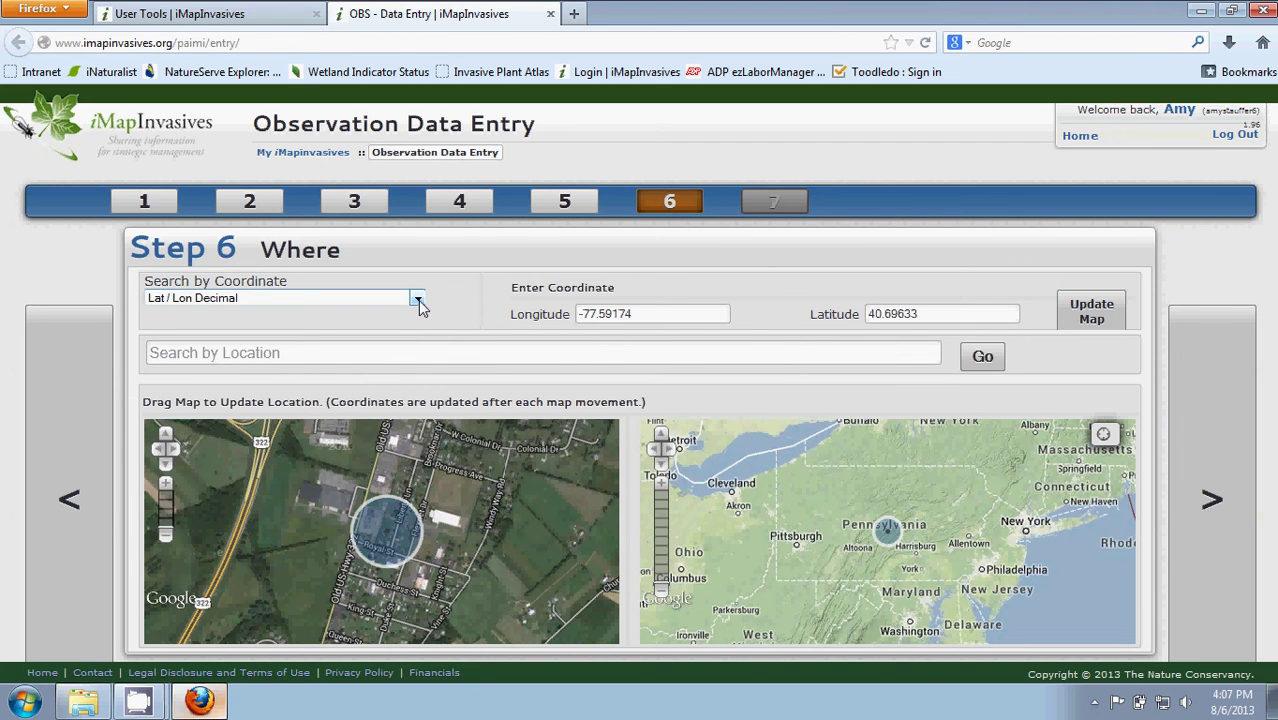
# Keep Lat / Lon Decimal, search the Pittsburgh waterfront street address, then pan the map.
pyautogui.click(418, 301)
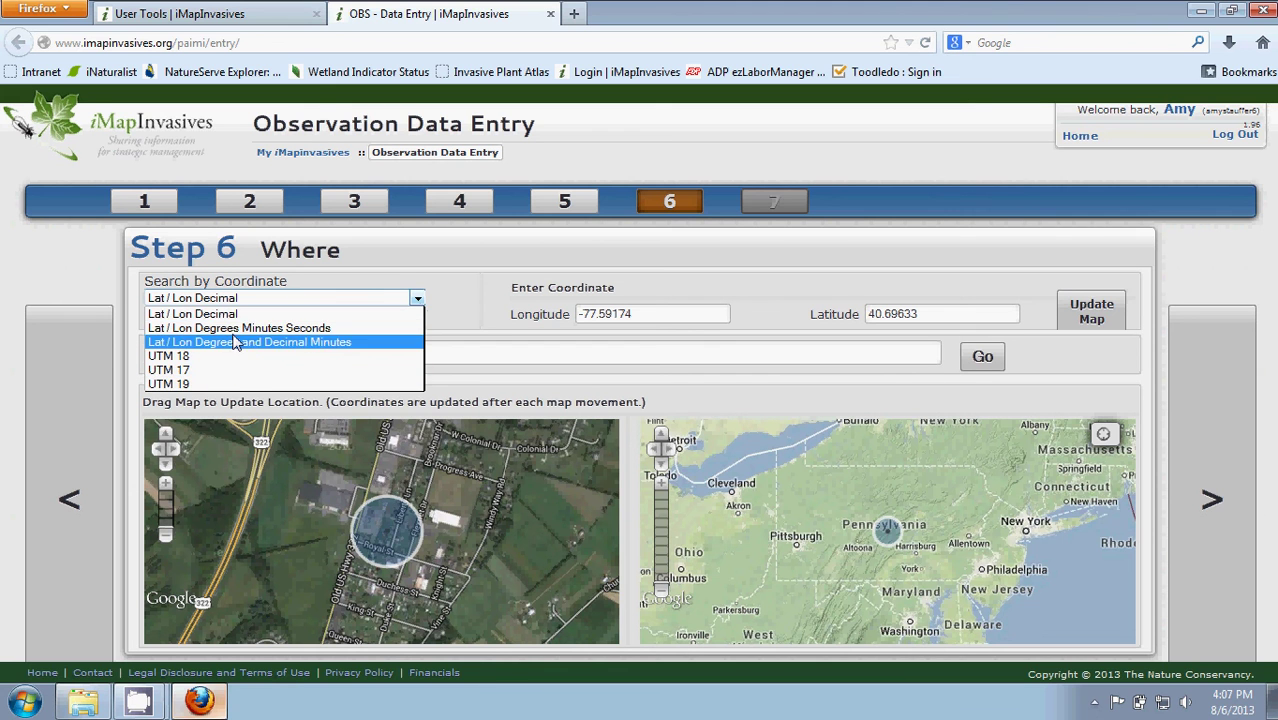
pyautogui.click(473, 277)
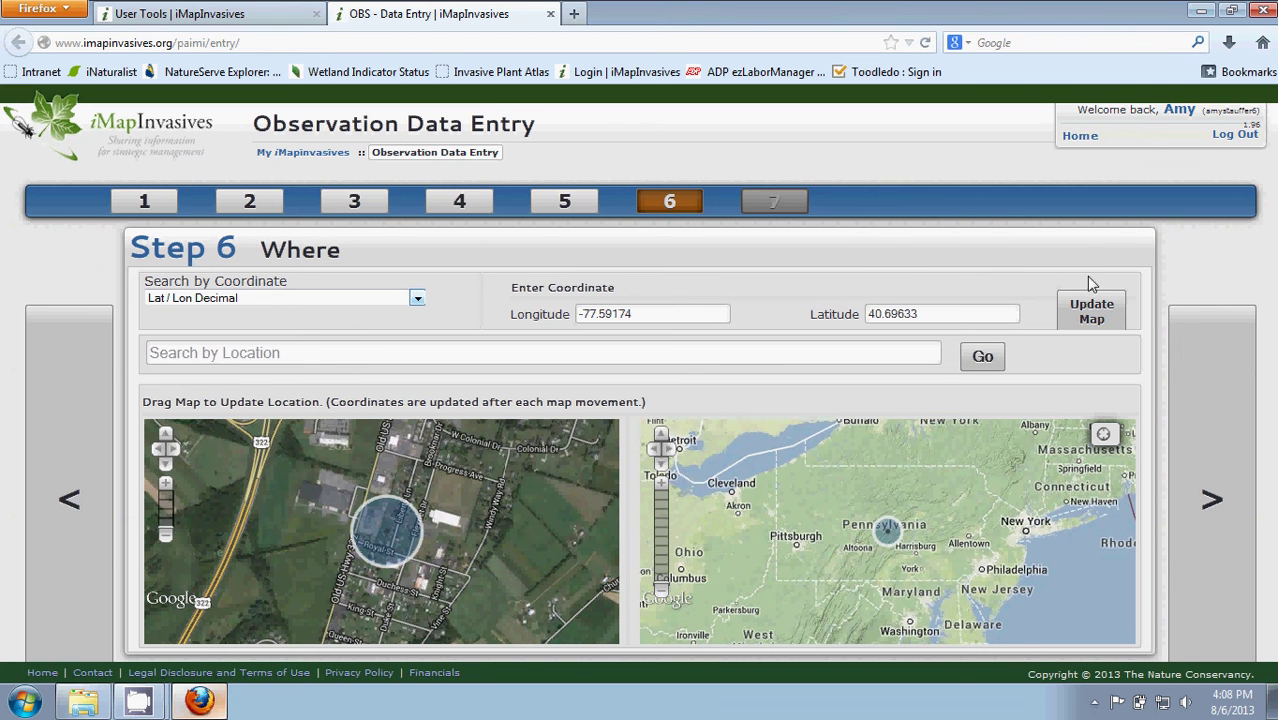
pyautogui.click(1086, 318)
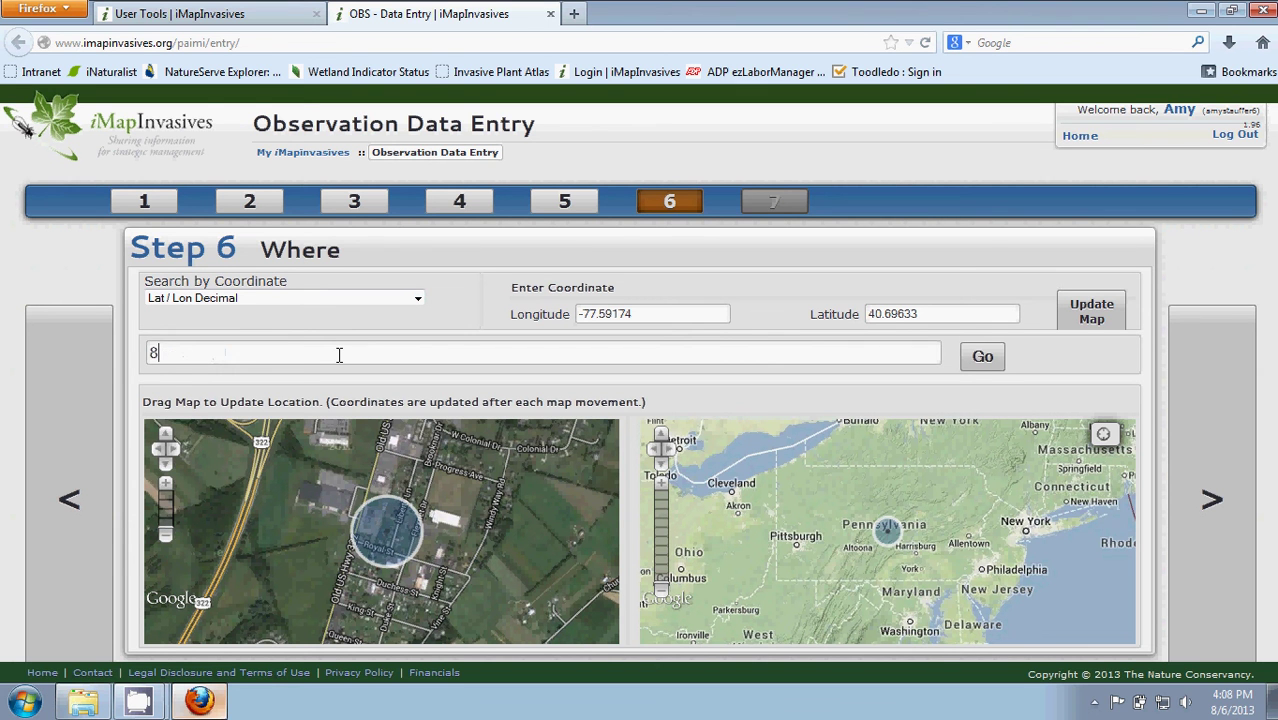
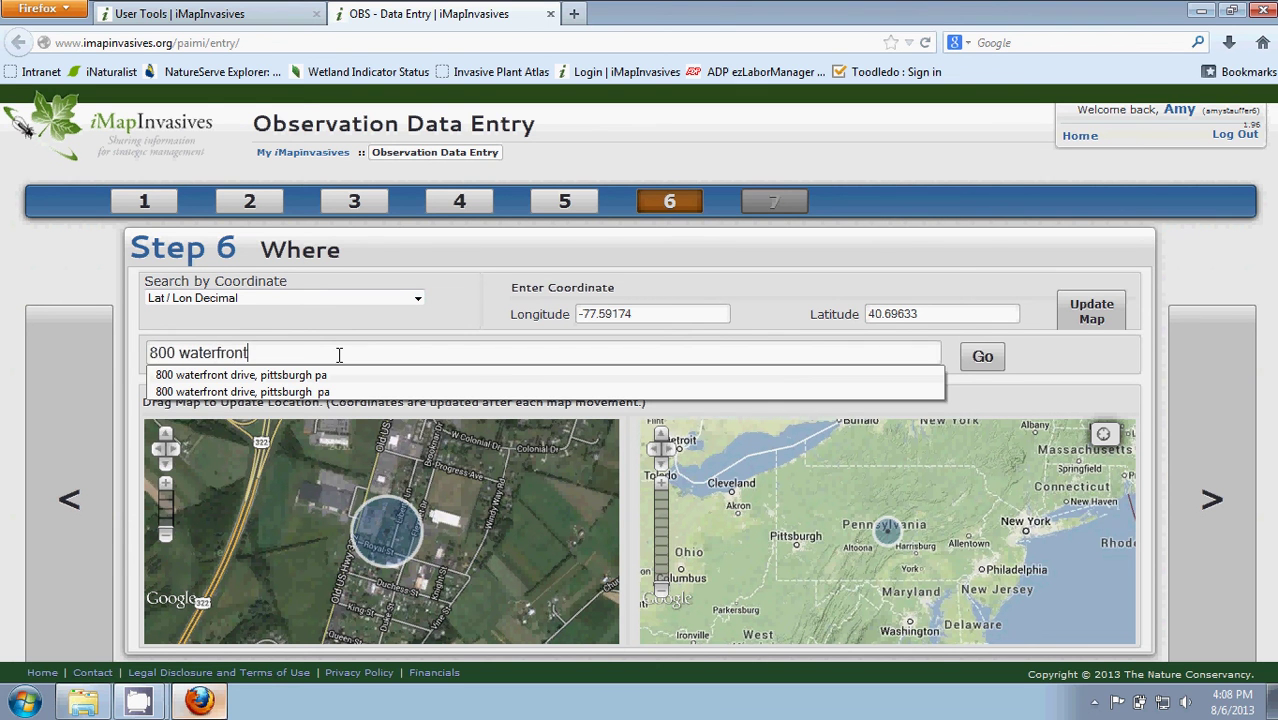
pyautogui.click(982, 357)
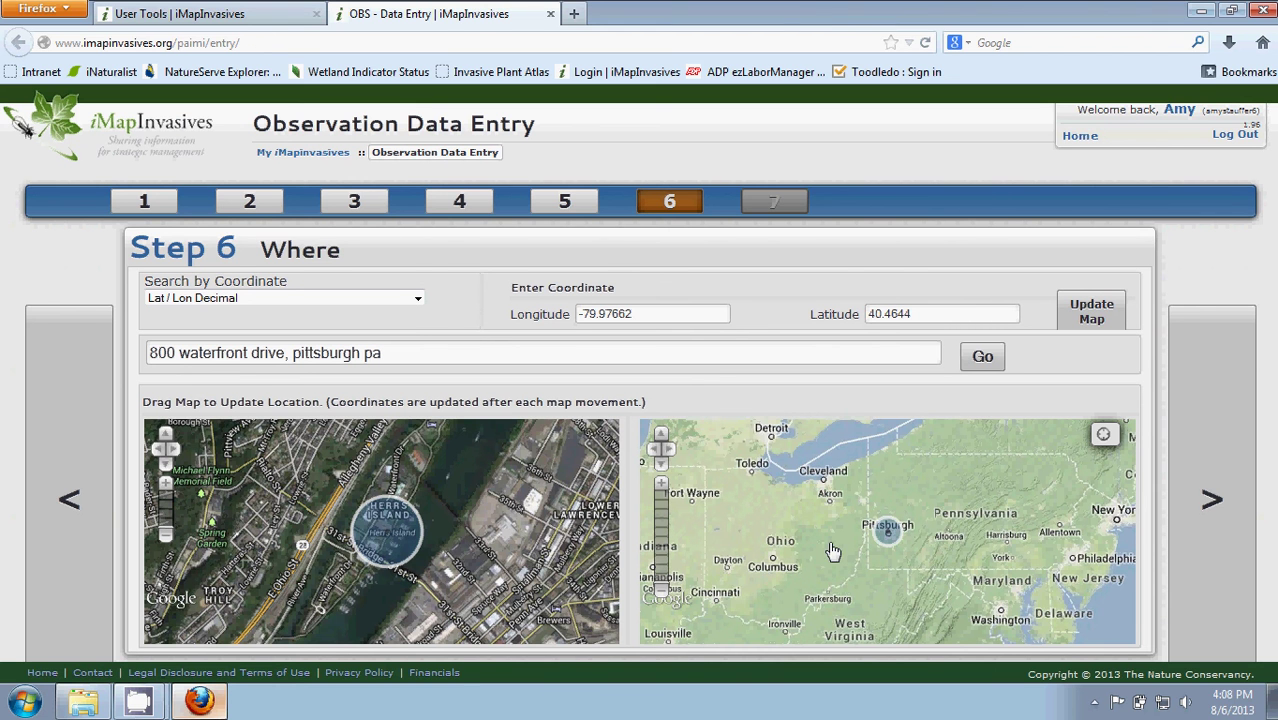
pyautogui.moveTo(832, 551); pyautogui.dragTo(782, 556)
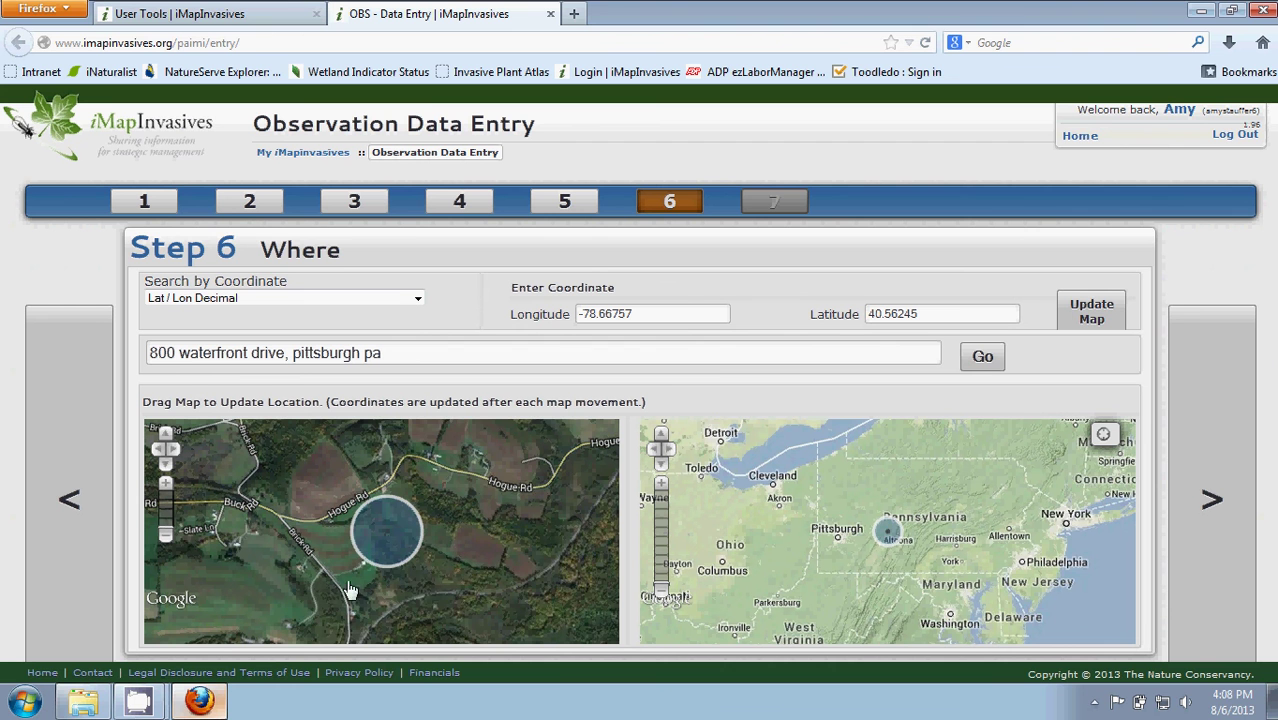
# Pan the satellite imagery and recentre both maps on the searched Pittsburgh address.
pyautogui.moveTo(432, 568); pyautogui.dragTo(626, 552)
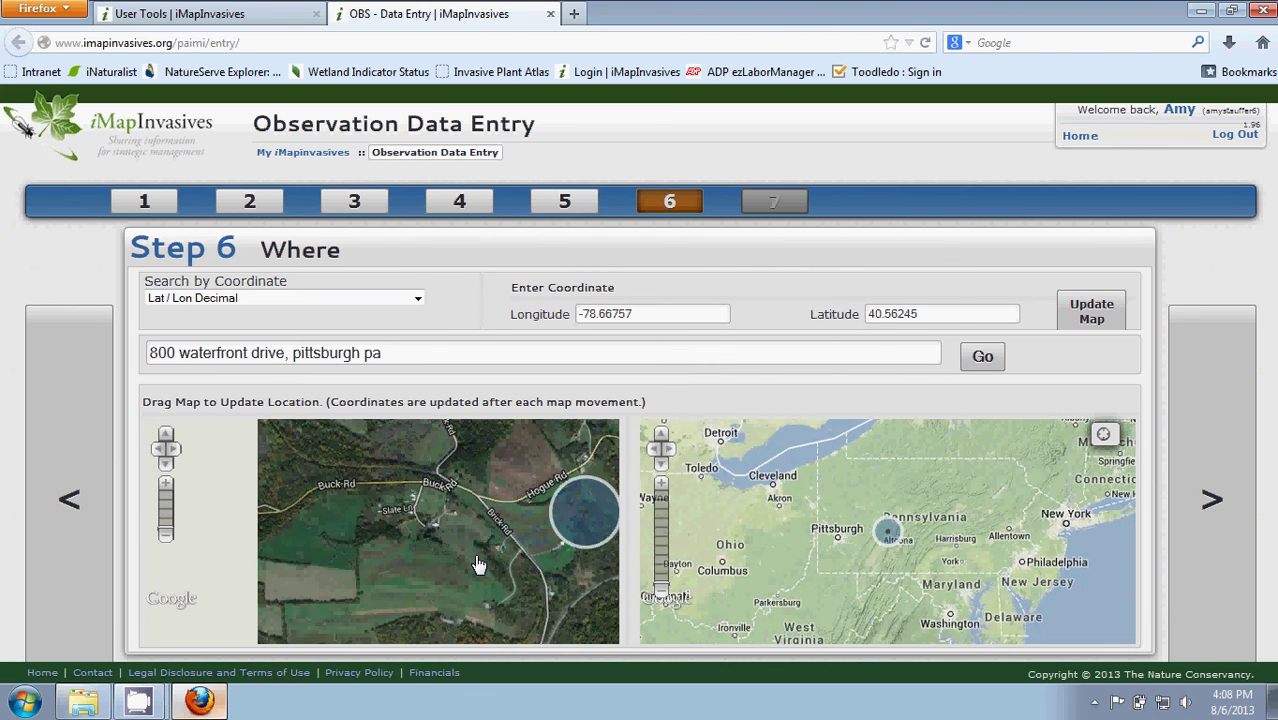
pyautogui.moveTo(340, 561); pyautogui.dragTo(522, 556)
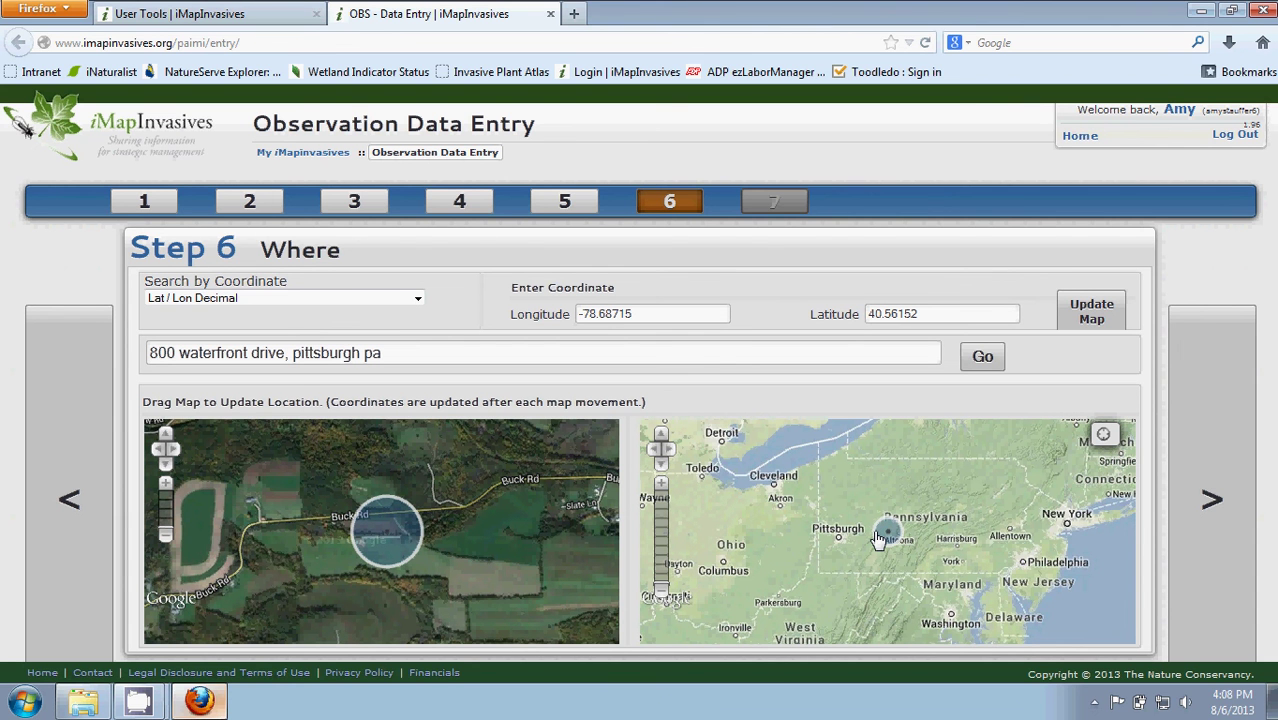
pyautogui.click(981, 358)
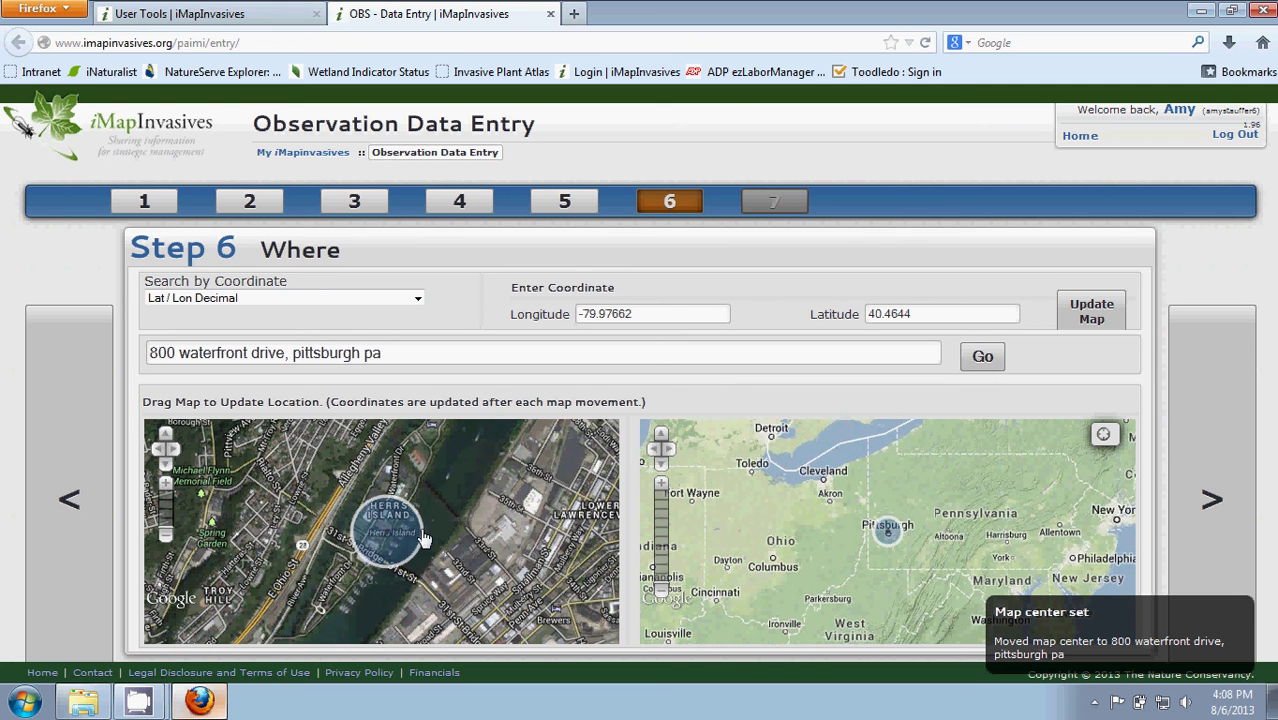
# Zoom into Herrs Island, set the point on the marina riverbank at -79.97488, 40.4659, and reach Step 7.
pyautogui.click(166, 489)
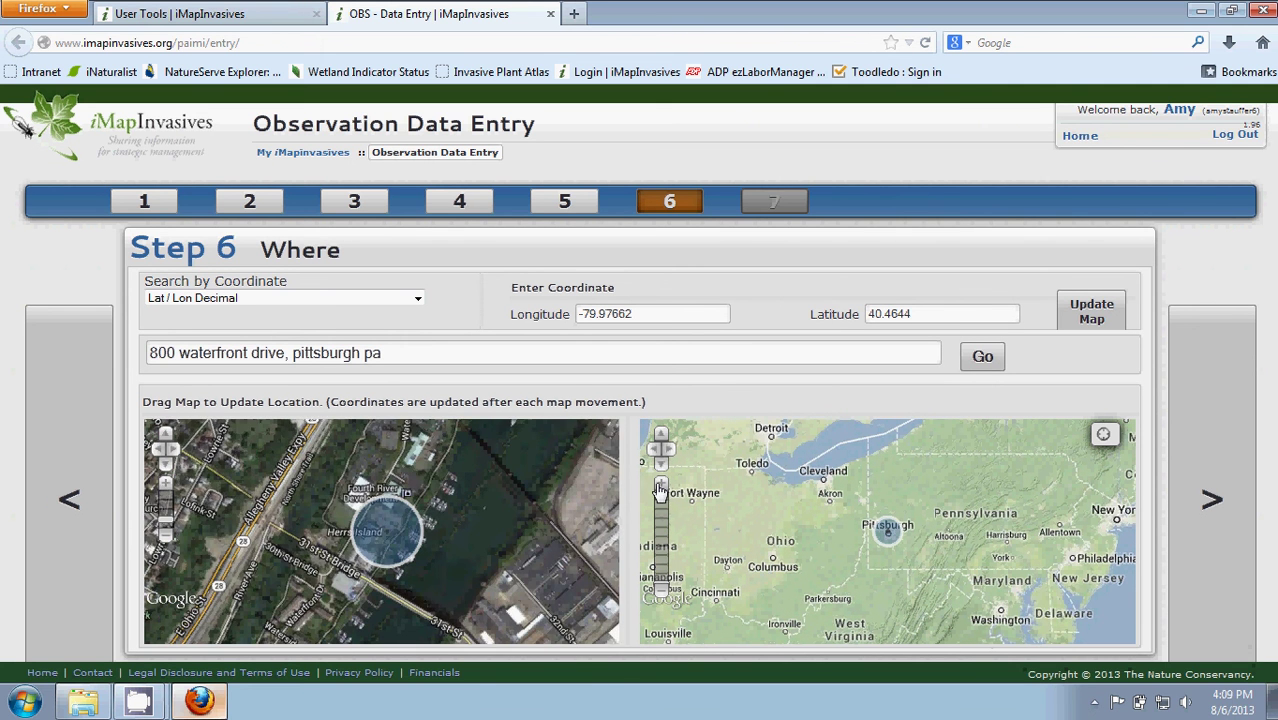
pyautogui.click(661, 488)
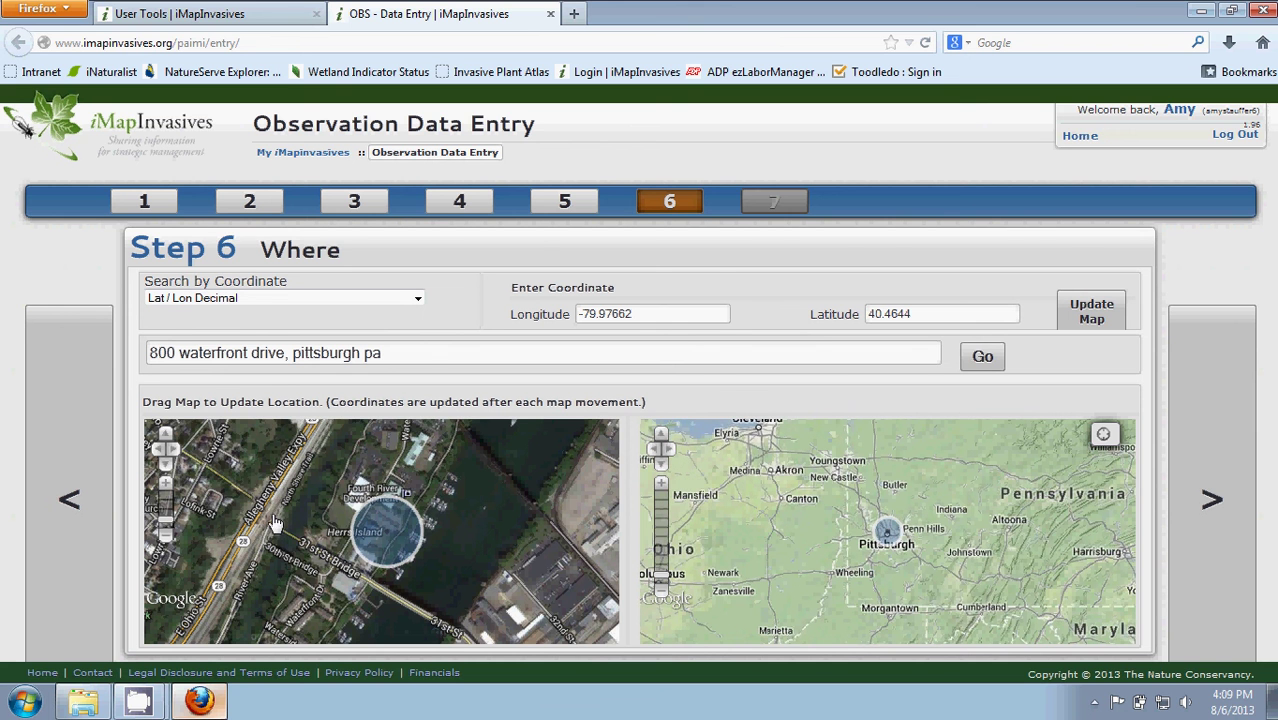
pyautogui.click(166, 489)
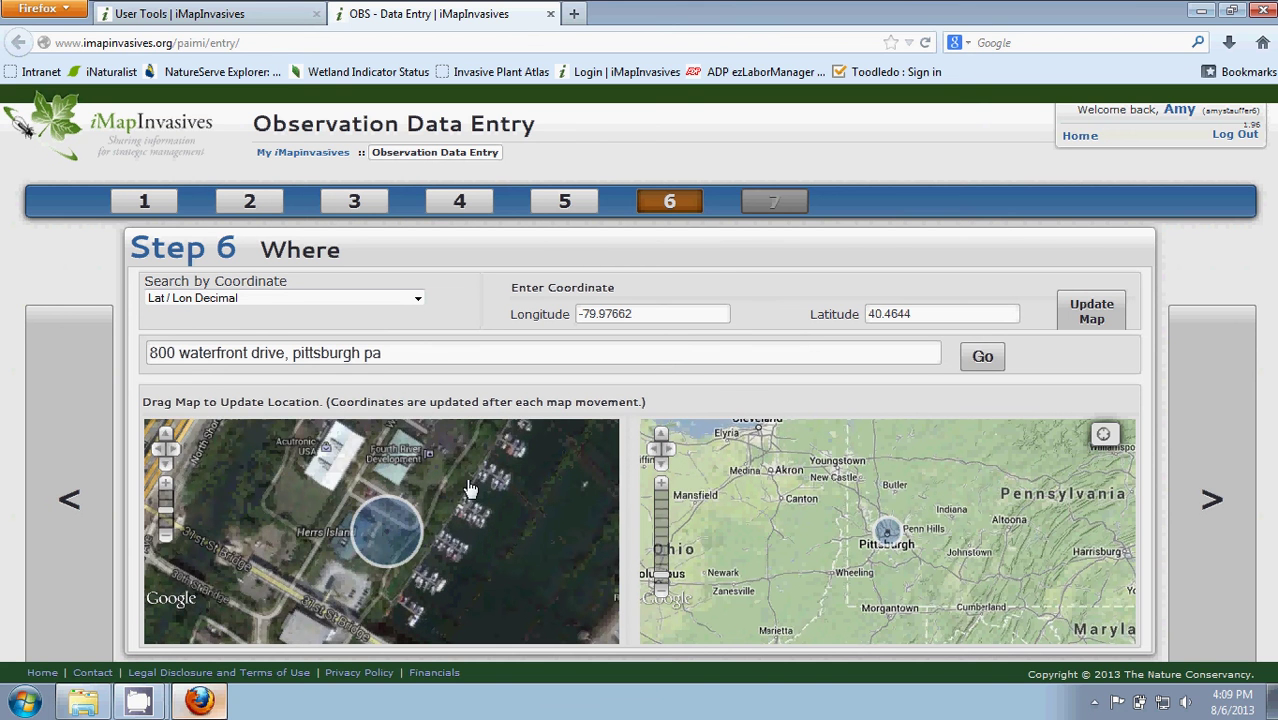
pyautogui.moveTo(438, 507); pyautogui.dragTo(338, 603)
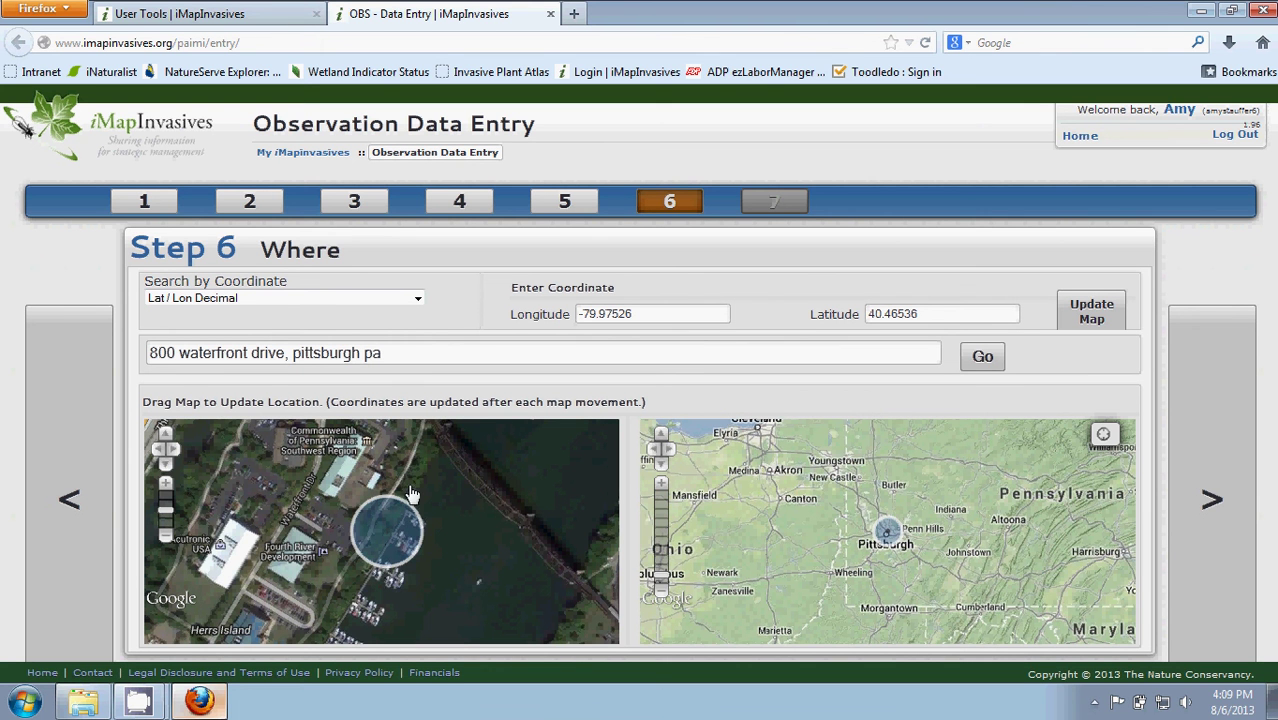
pyautogui.moveTo(432, 457); pyautogui.dragTo(420, 505)
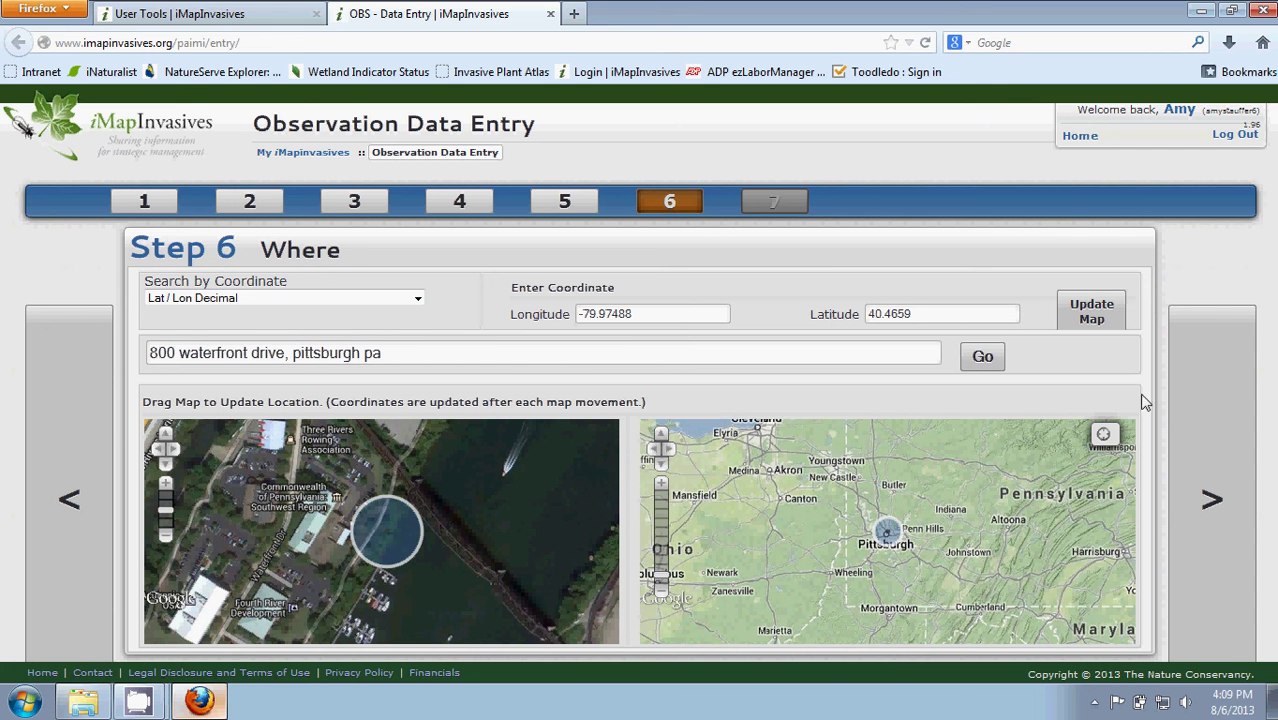
pyautogui.click(1210, 510)
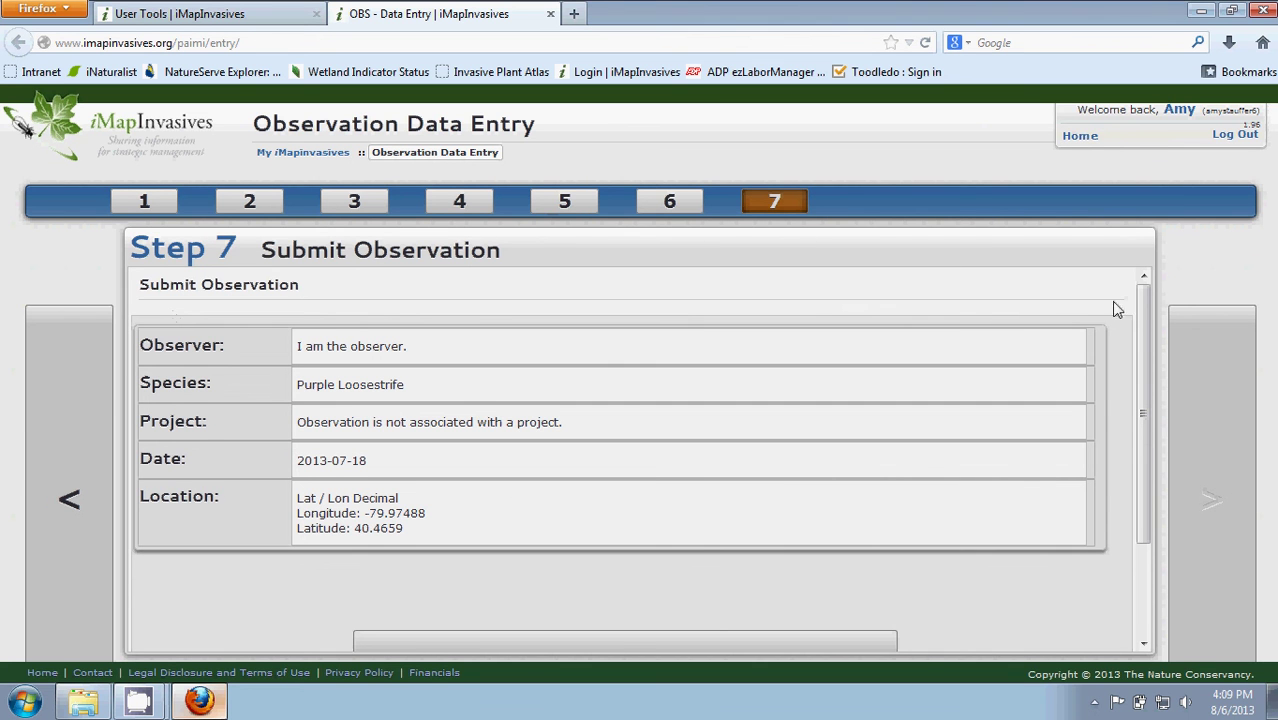
# Submit the Purple Loosestrife observation as record PA-420U and view its marker on the map.
pyautogui.moveTo(1146, 303); pyautogui.dragTo(1132, 450)
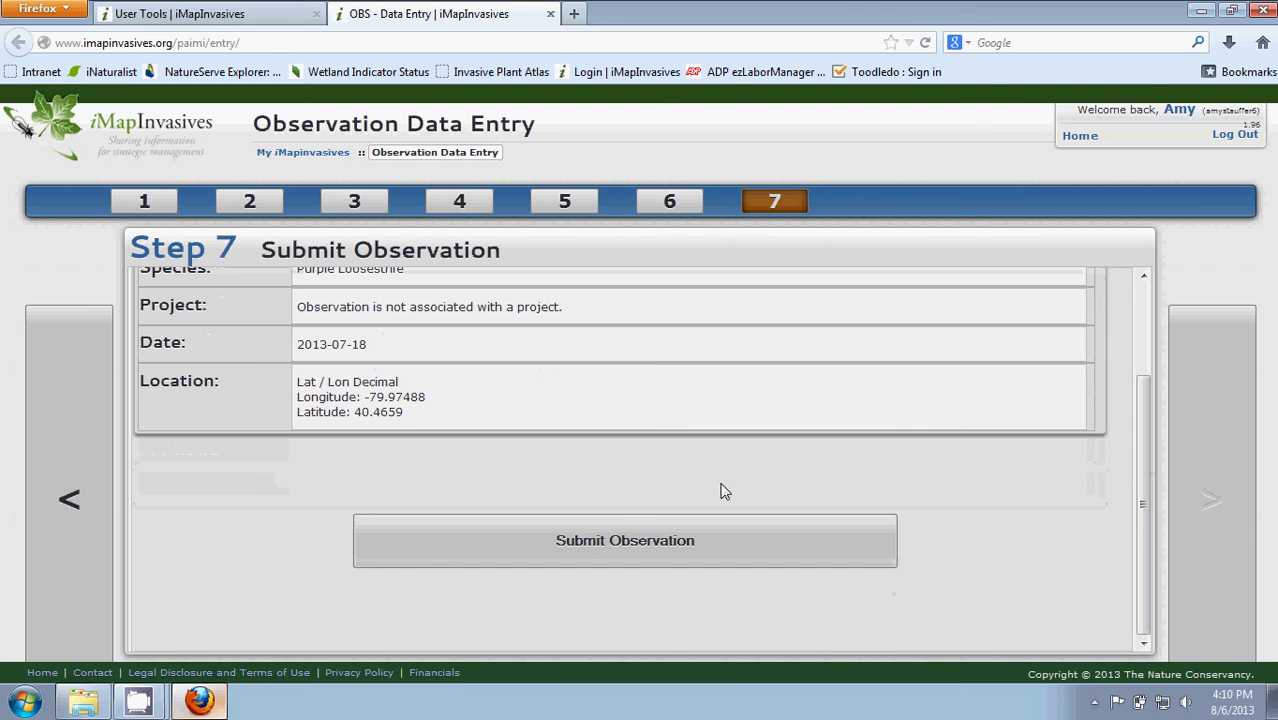
pyautogui.click(588, 550)
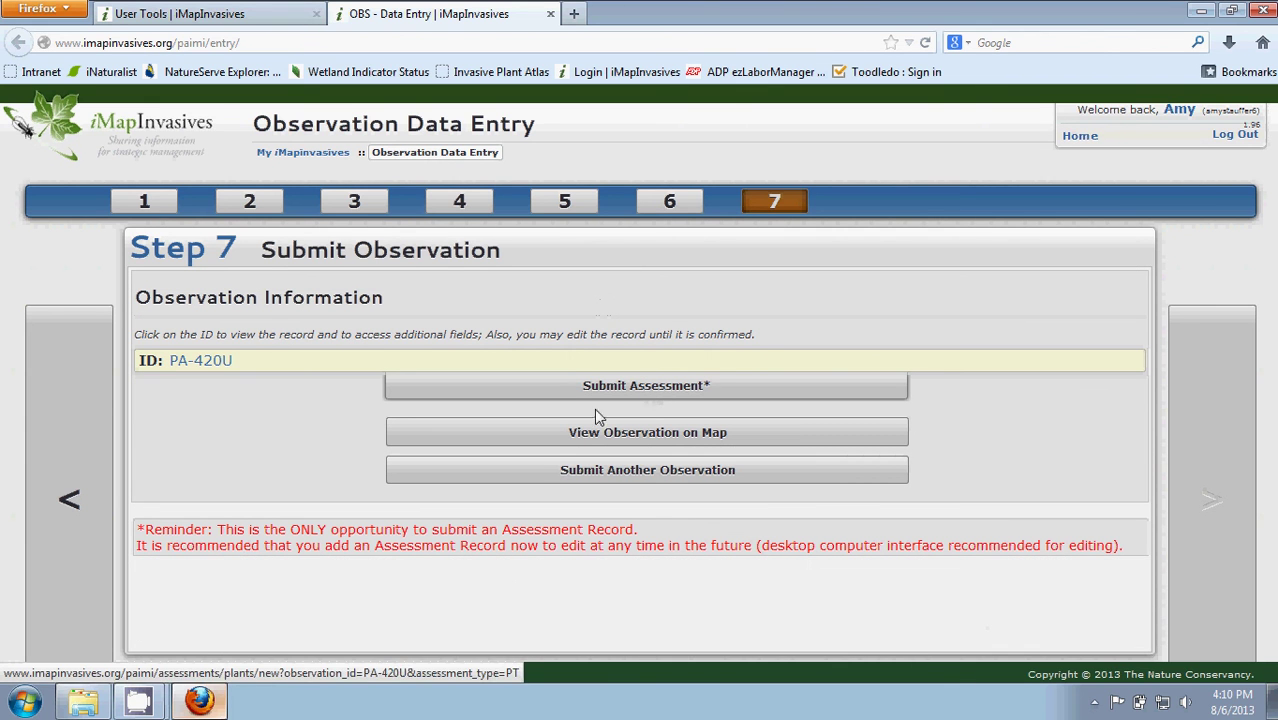
pyautogui.click(650, 436)
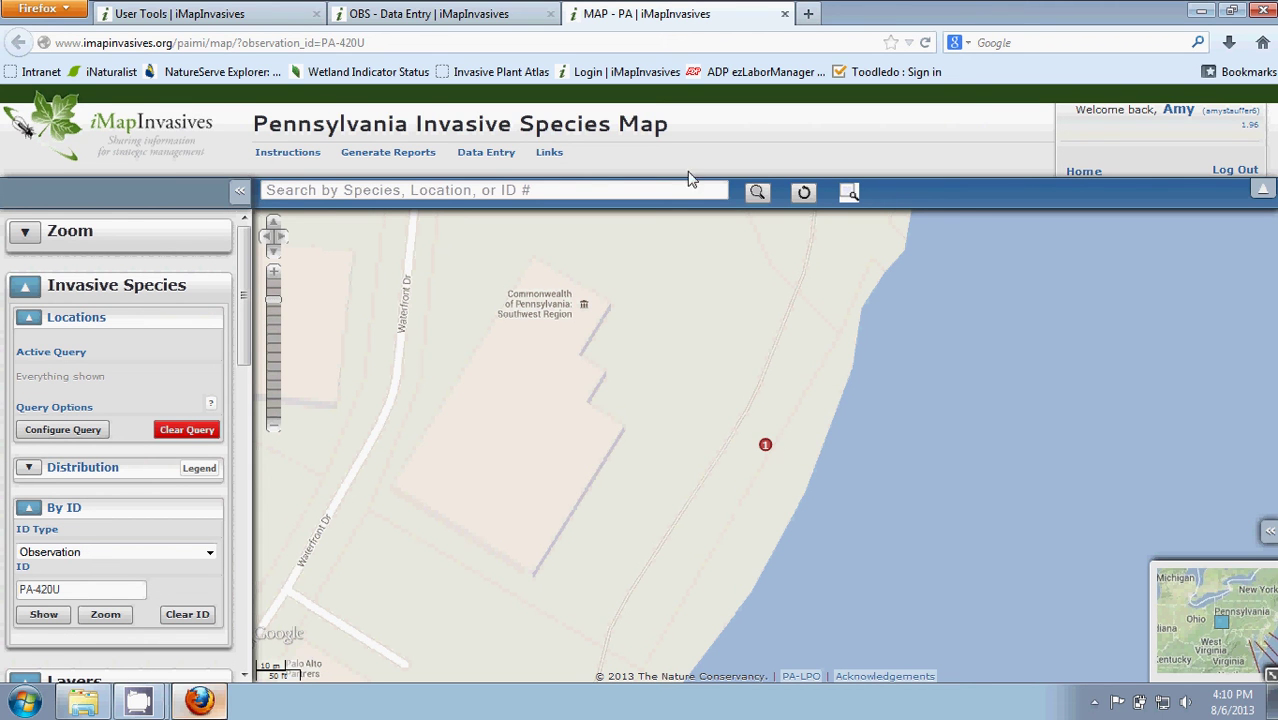
# Close the species map tab and open the full PA-420U record page.
pyautogui.click(786, 15)
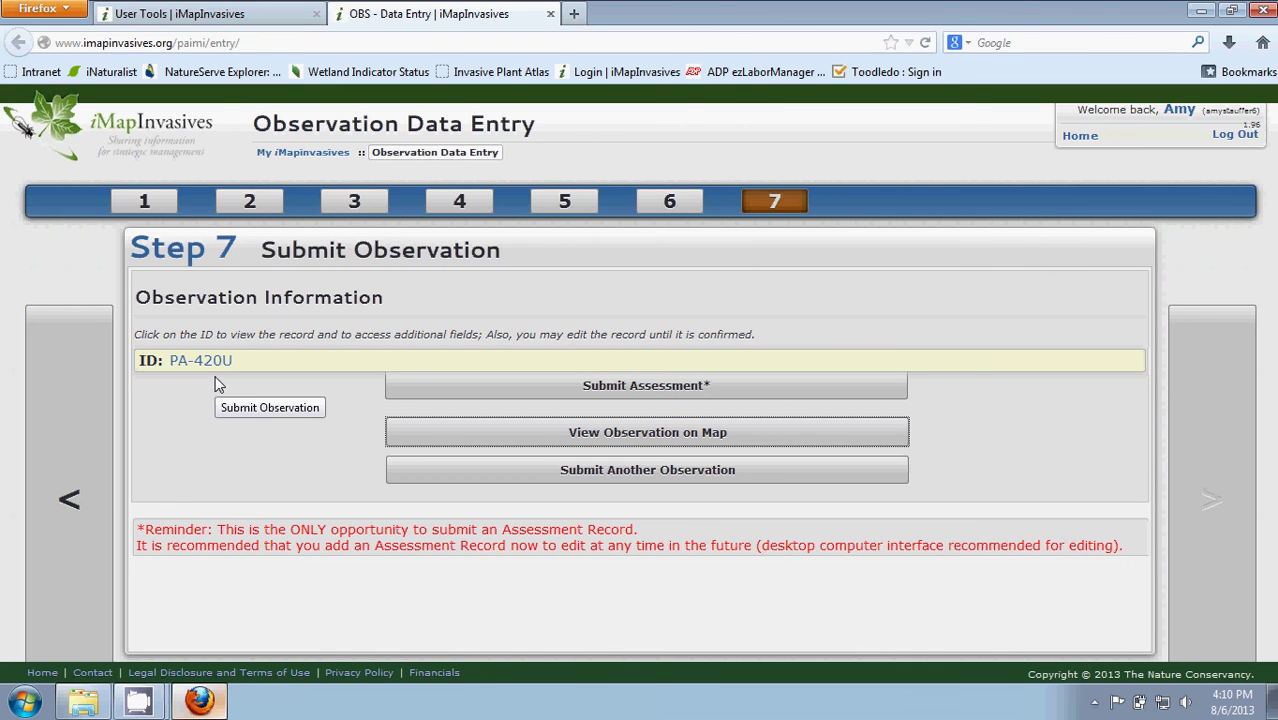
pyautogui.click(205, 362)
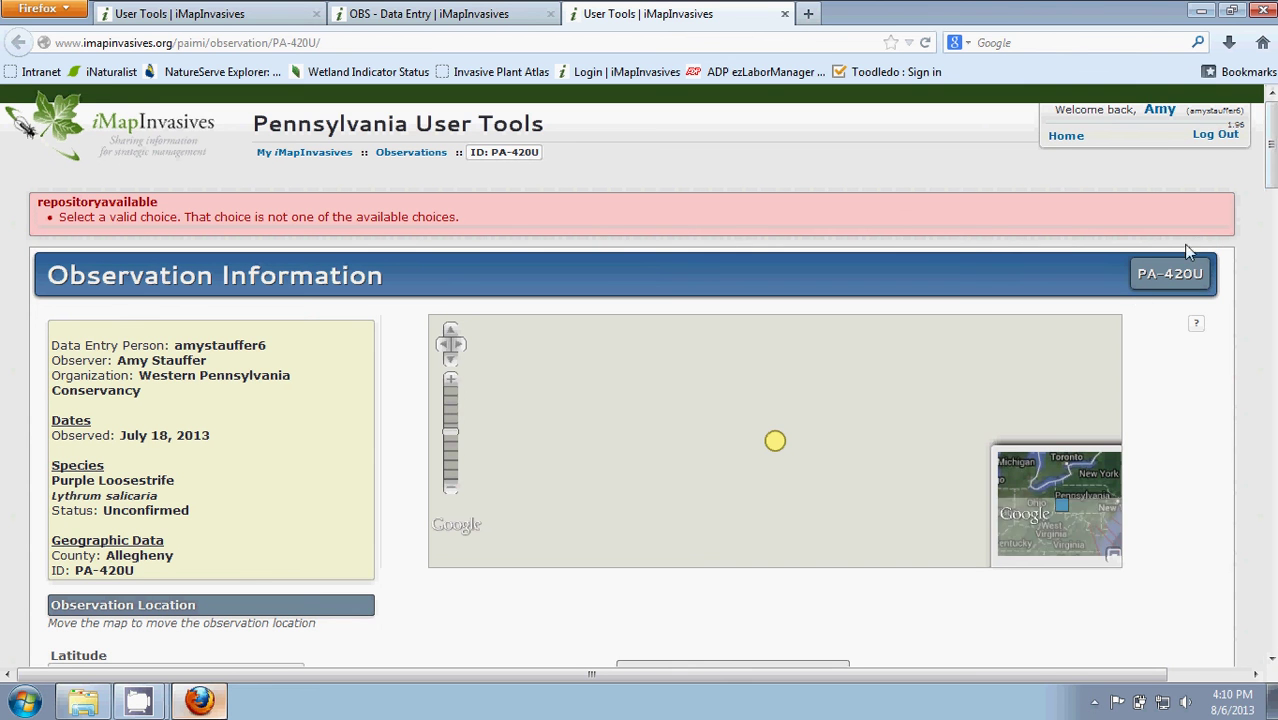
# Scroll the PA-420U page past the map and photos to the General Information fields.
pyautogui.moveTo(1272, 148); pyautogui.dragTo(1268, 172)
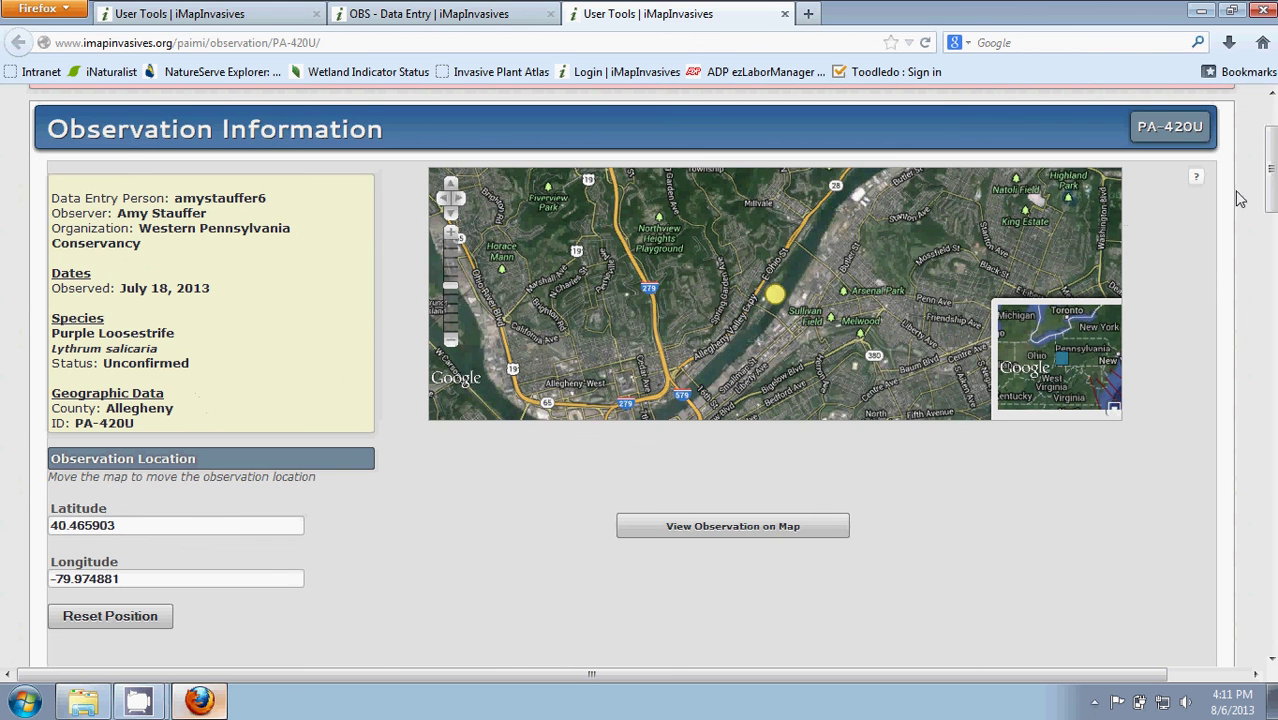
pyautogui.scroll(-1, 1240, 190)
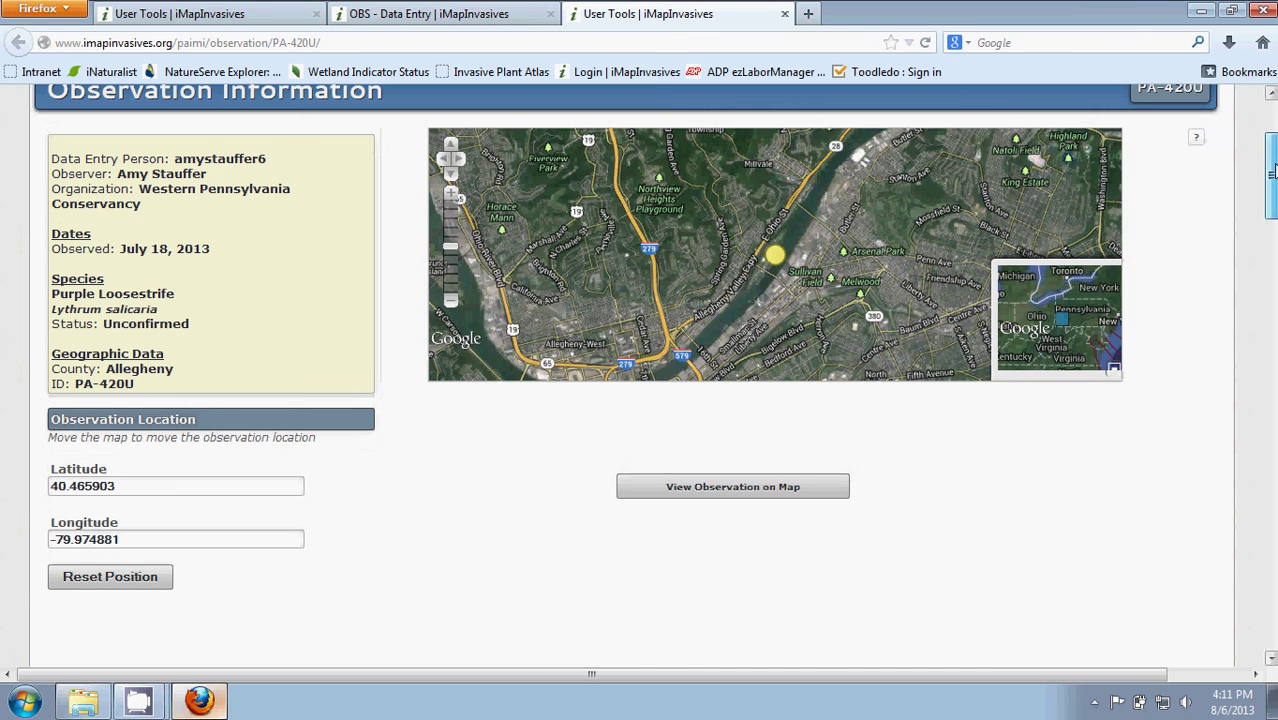
pyautogui.scroll(-1, 908, 272)
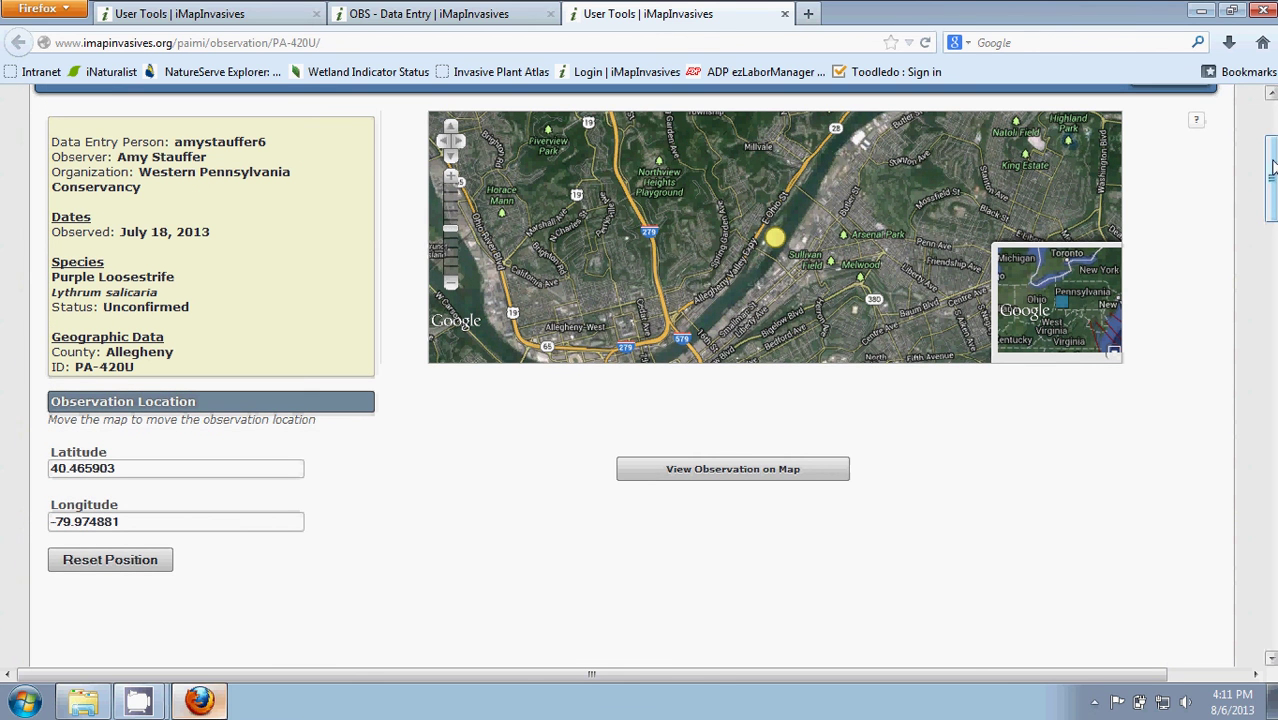
pyautogui.moveTo(1270, 172); pyautogui.dragTo(1272, 399)
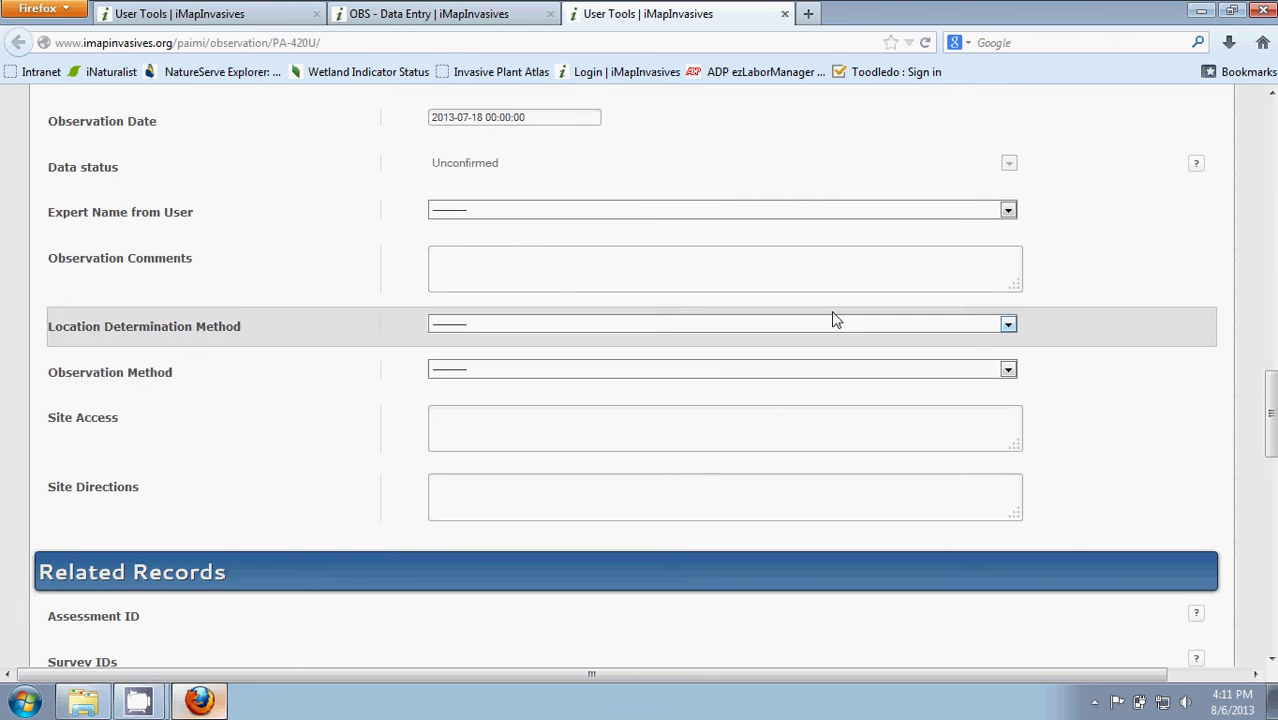
pyautogui.click(461, 260)
pyautogui.click(478, 330)
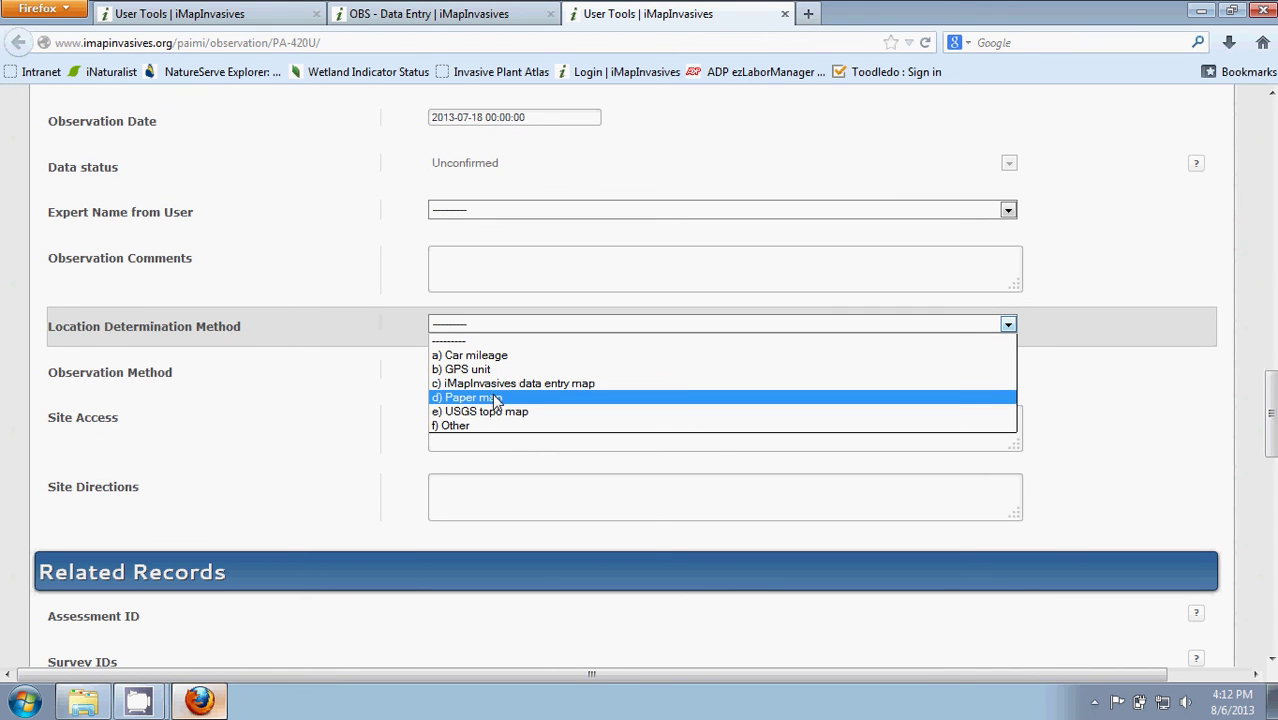
pyautogui.click(1165, 347)
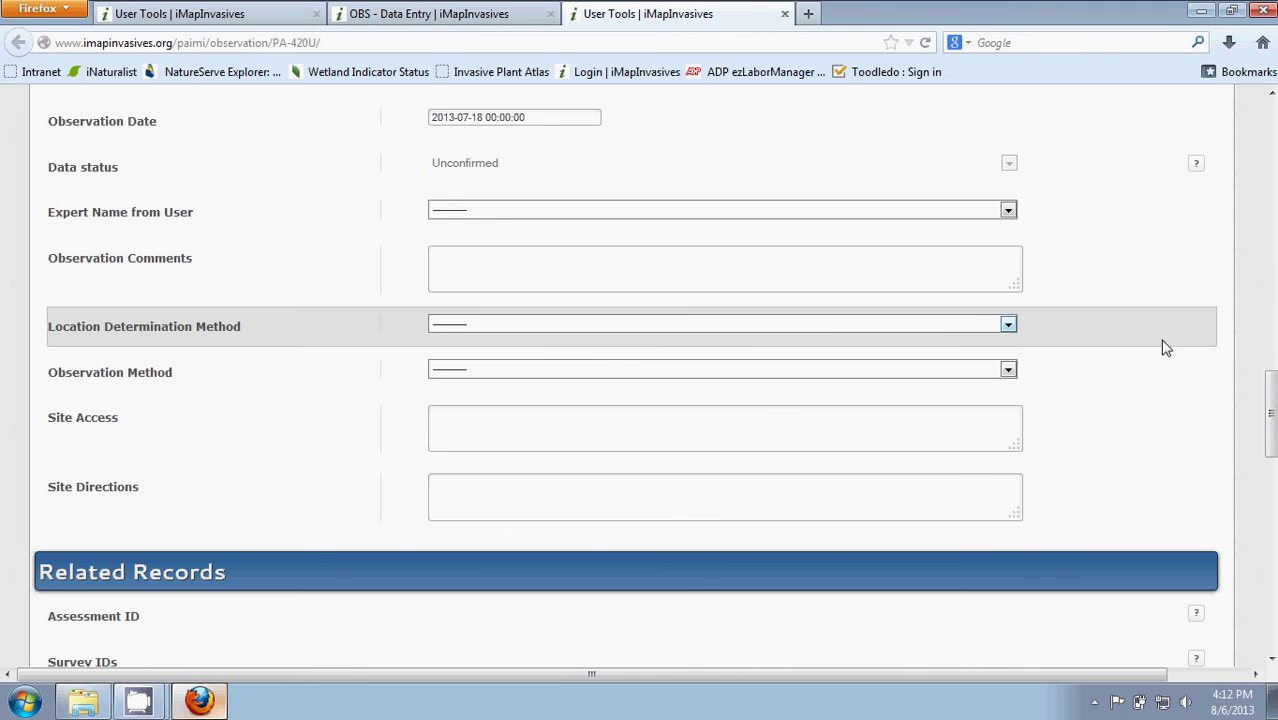
pyautogui.click(564, 370)
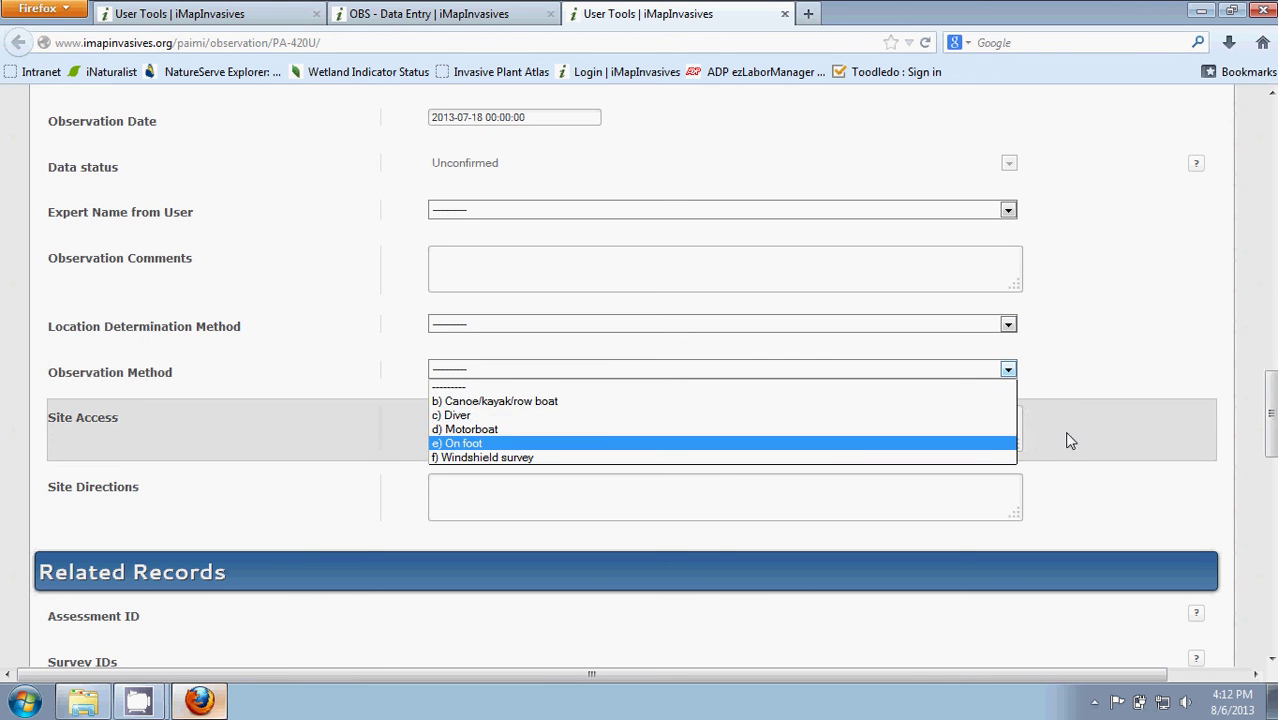
pyautogui.click(1201, 393)
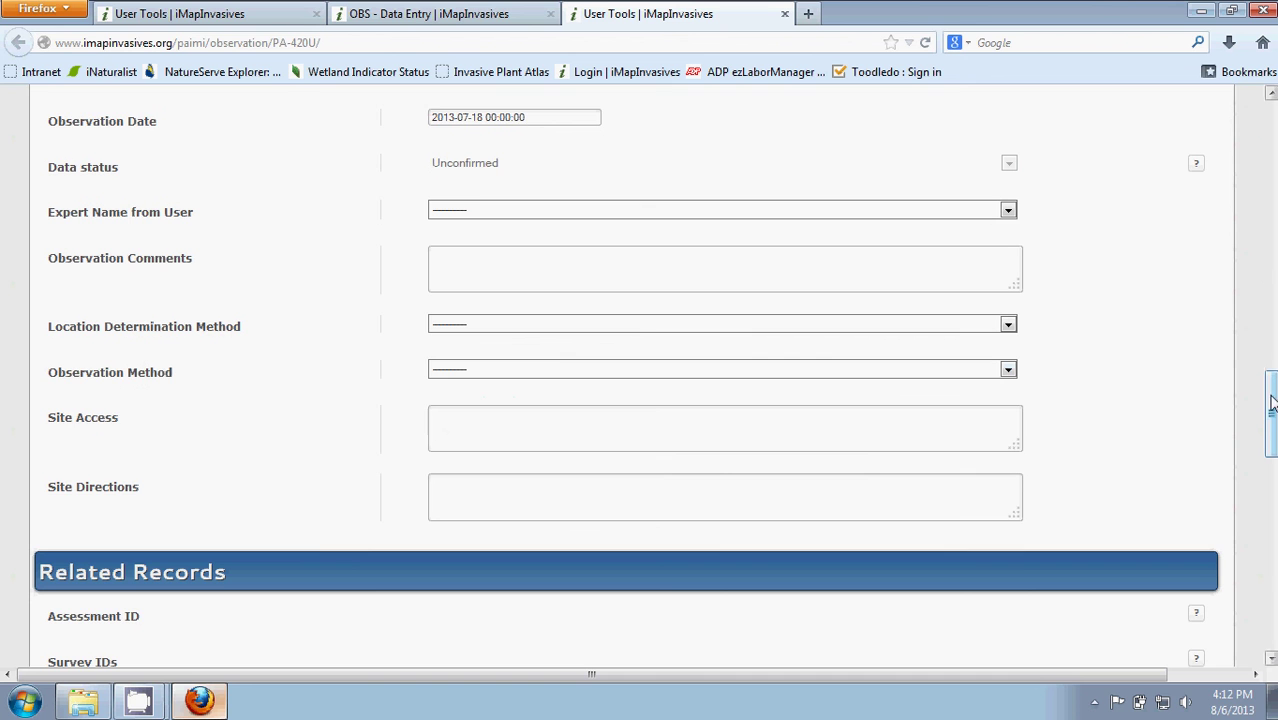
pyautogui.moveTo(1272, 393); pyautogui.dragTo(1272, 412)
pyautogui.click(598, 378)
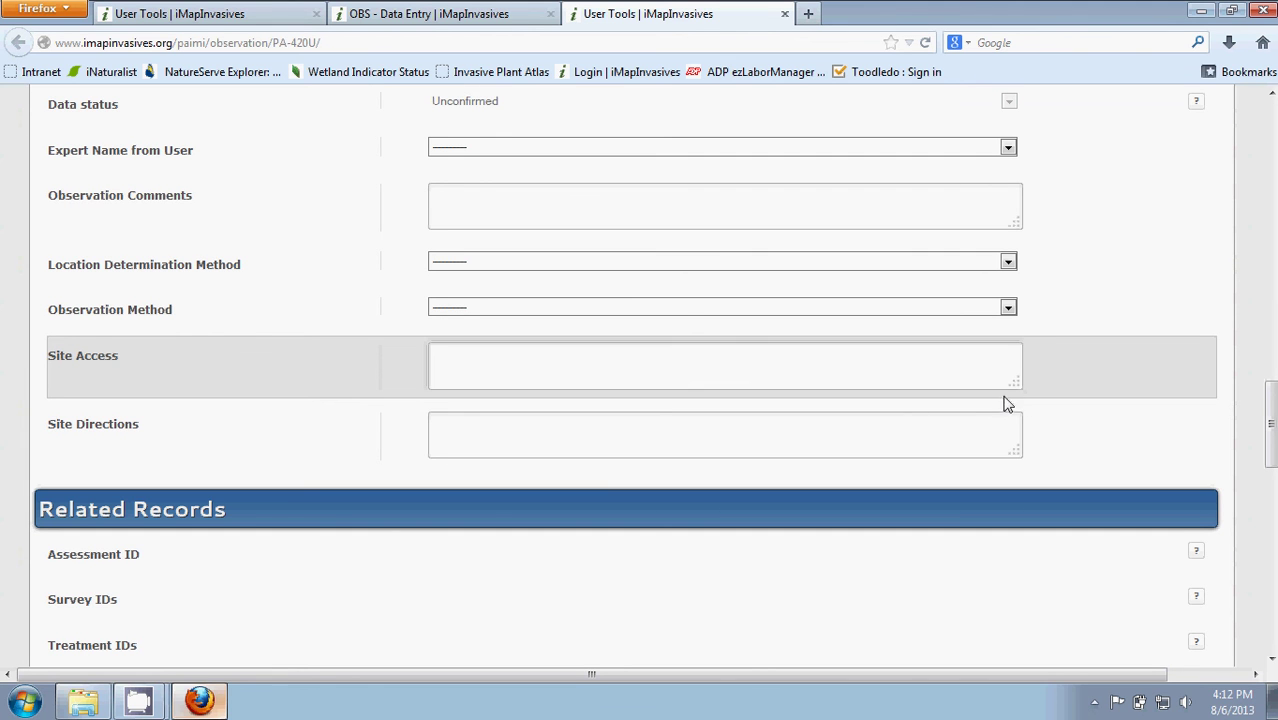
pyautogui.click(445, 431)
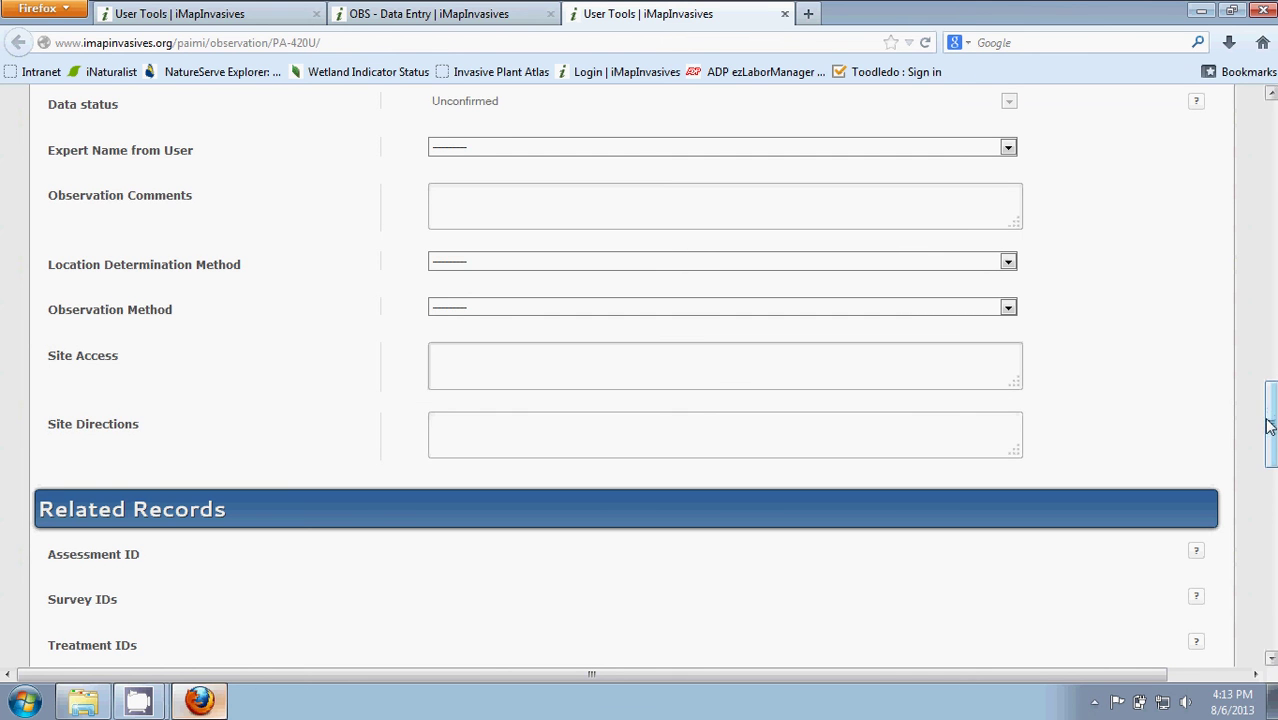
pyautogui.moveTo(1268, 425); pyautogui.dragTo(1272, 408)
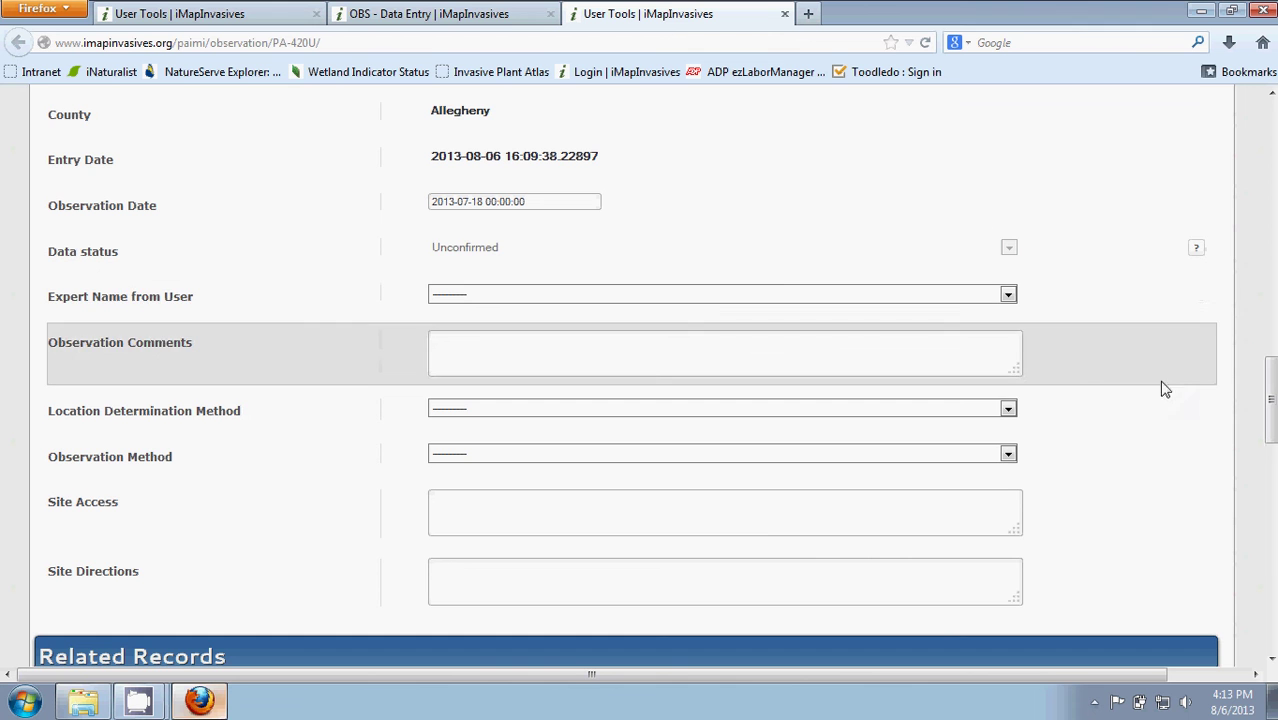
pyautogui.moveTo(1270, 384); pyautogui.dragTo(1272, 452)
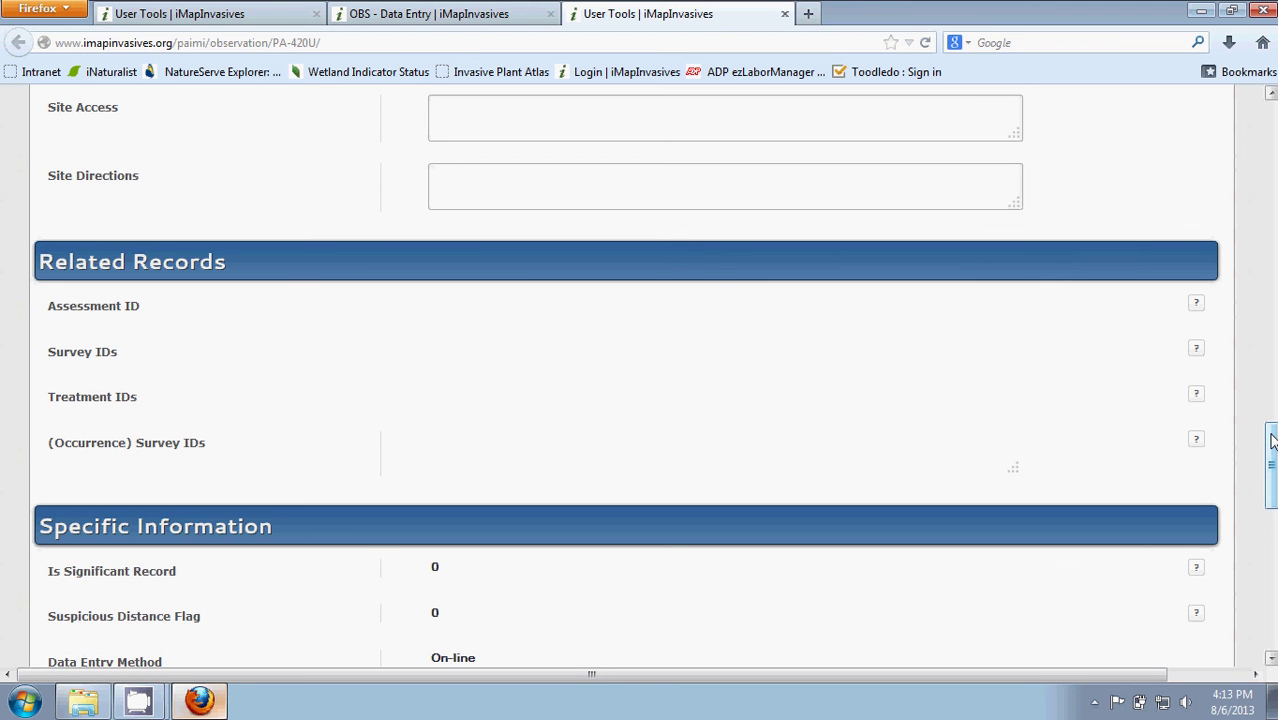
pyautogui.moveTo(1272, 441); pyautogui.dragTo(1272, 493)
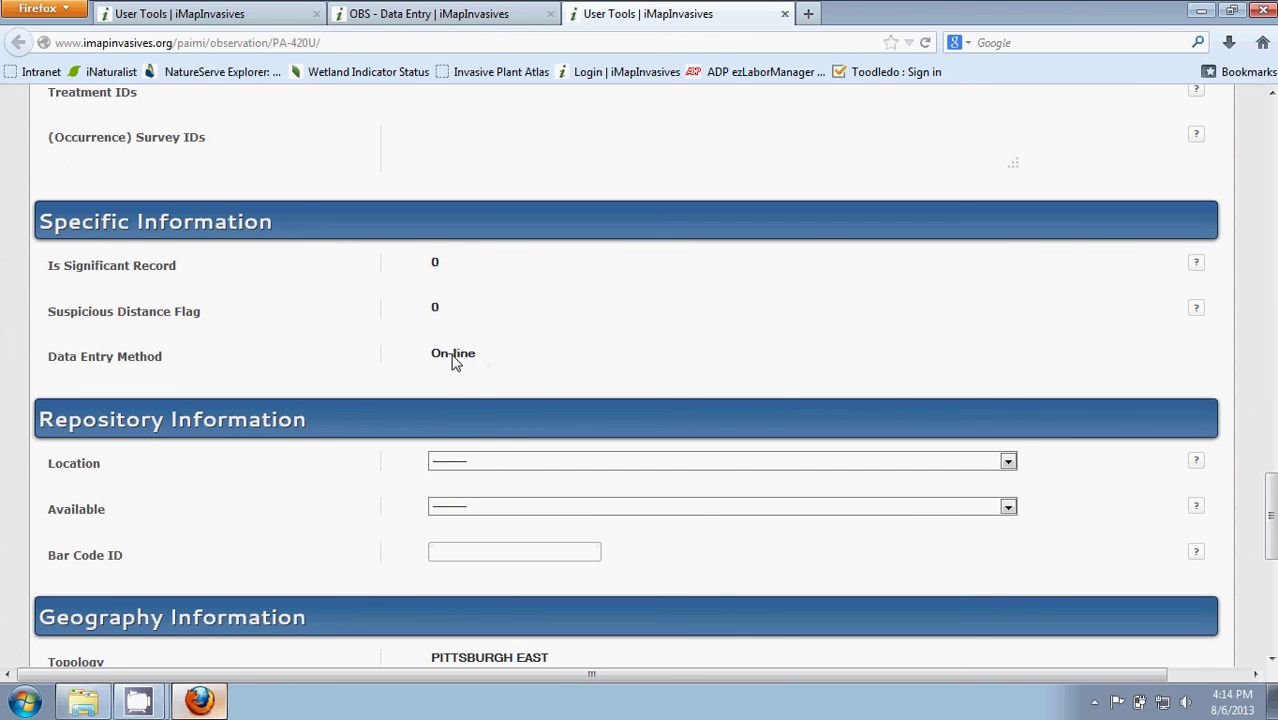
pyautogui.moveTo(1273, 500); pyautogui.dragTo(1273, 540)
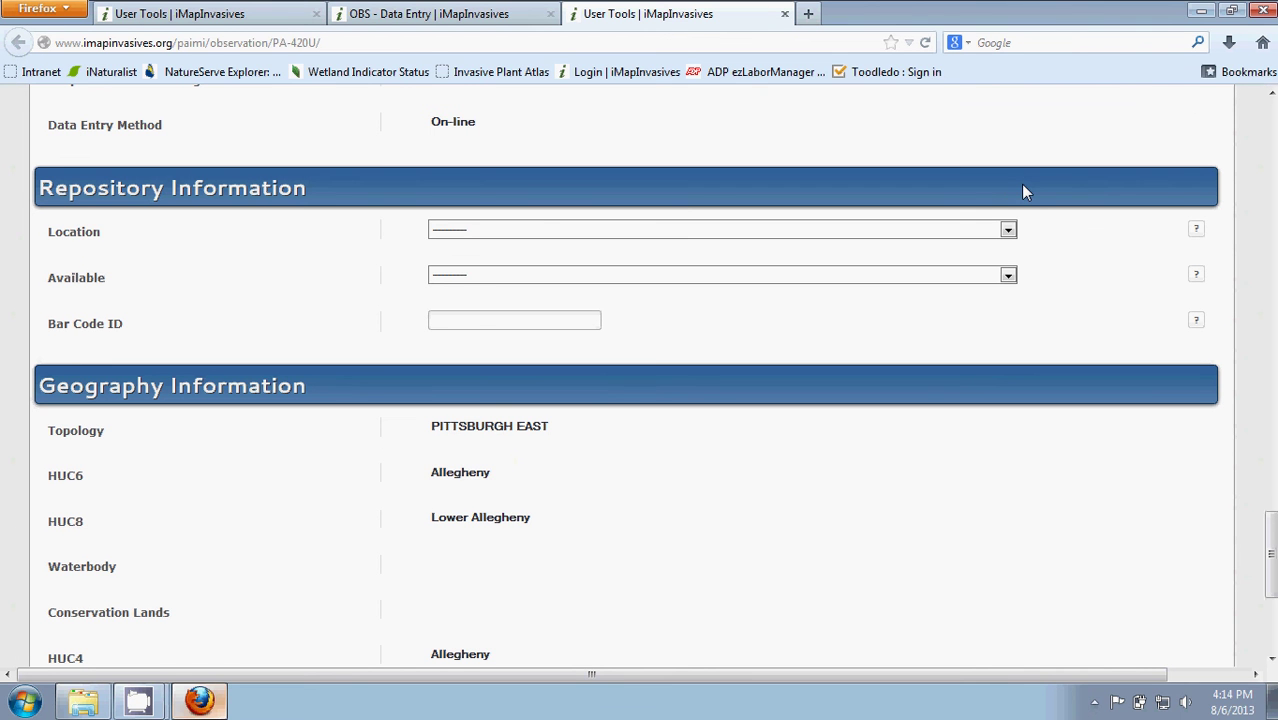
pyautogui.click(1007, 231)
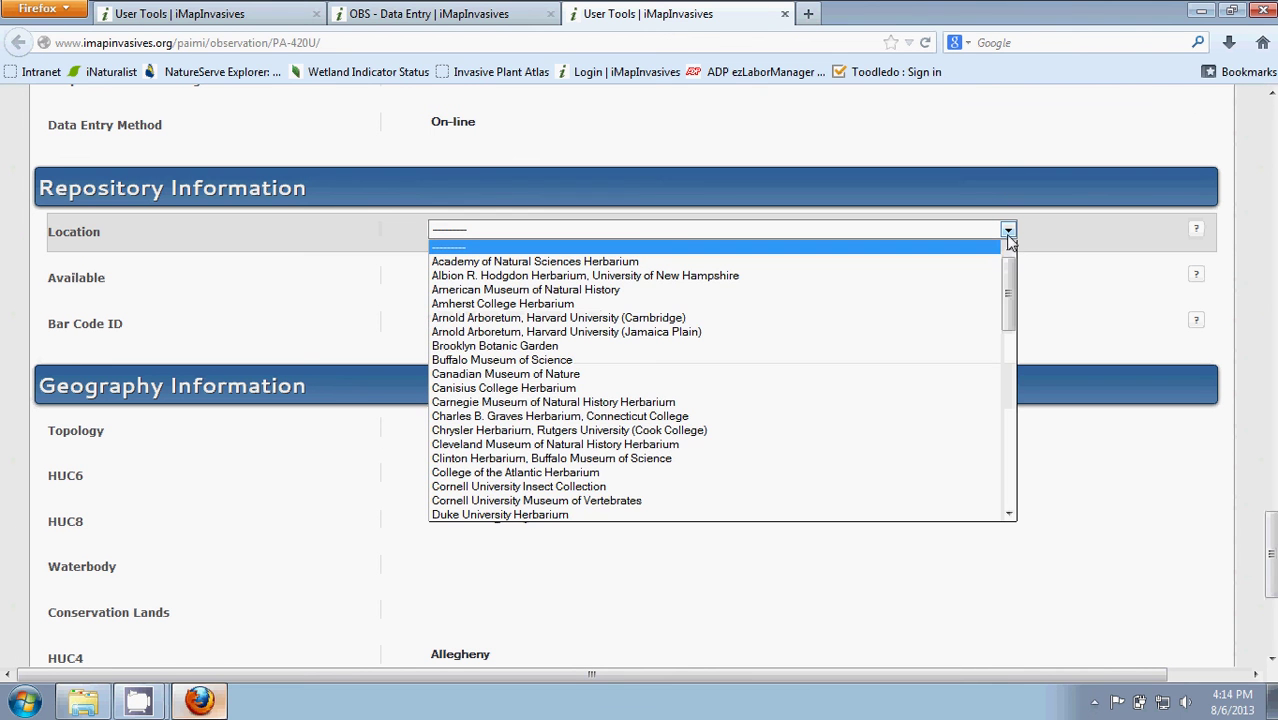
pyautogui.moveTo(1011, 303); pyautogui.dragTo(1007, 438)
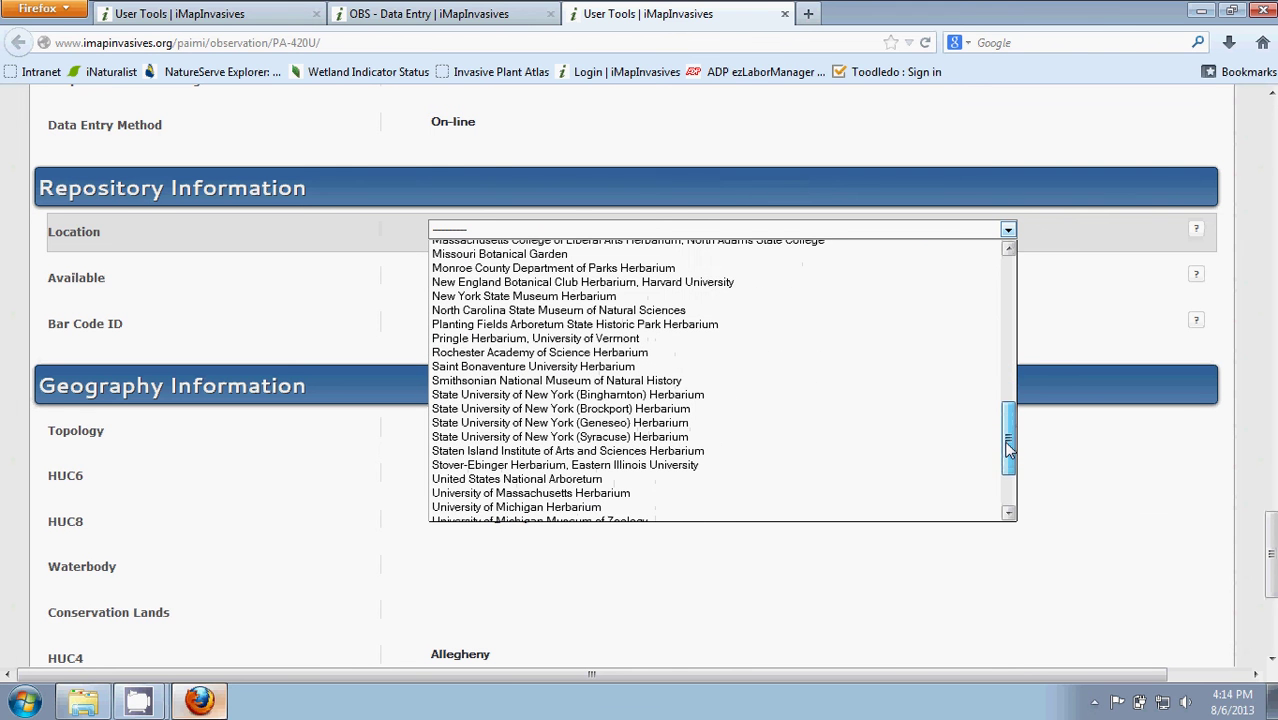
pyautogui.click(1227, 241)
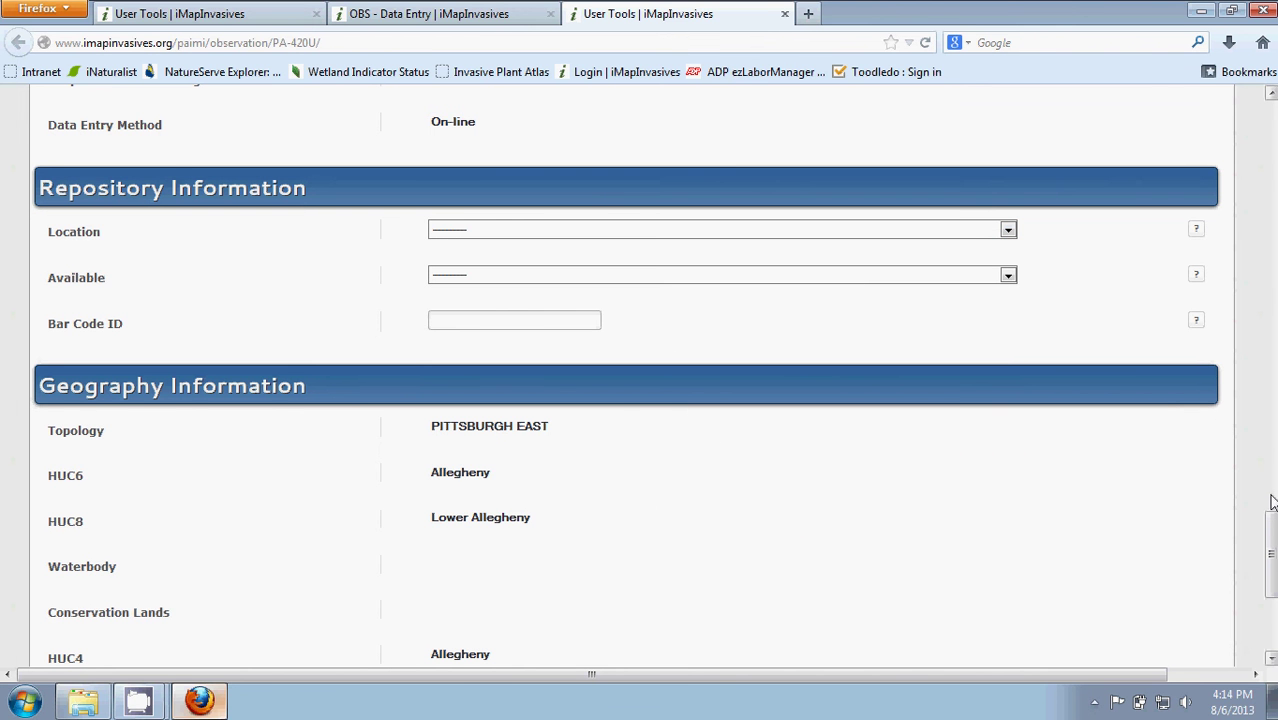
pyautogui.moveTo(1271, 543); pyautogui.dragTo(1272, 592)
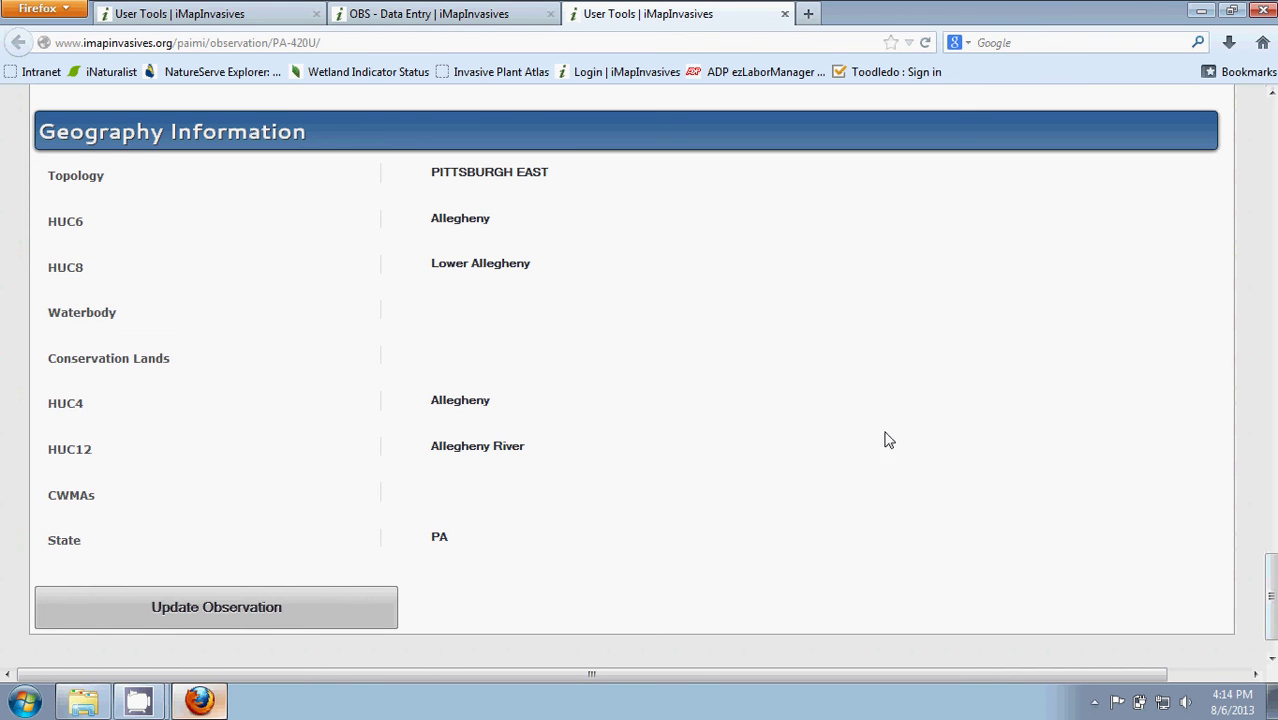
# Attempt to update PA-420U, which fails with a repositoryavailable 'Select a valid choice.' error.
pyautogui.click(160, 611)
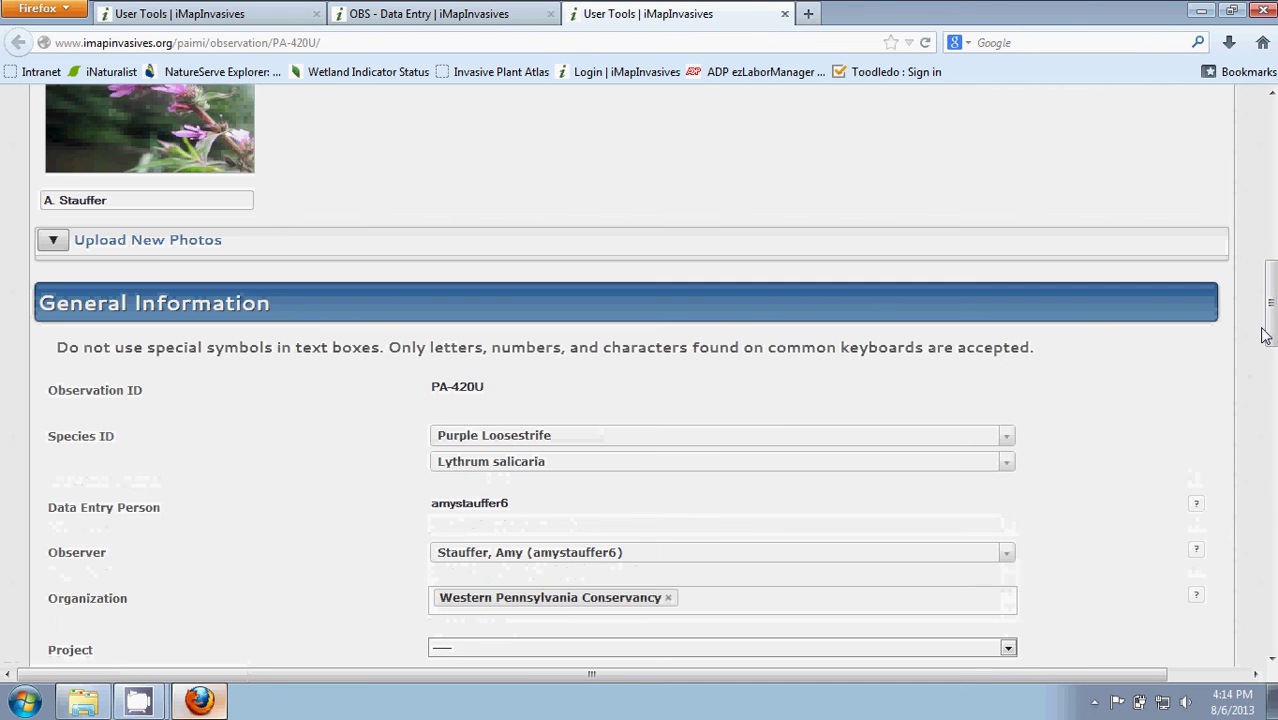
pyautogui.moveTo(1269, 330); pyautogui.dragTo(1272, 130)
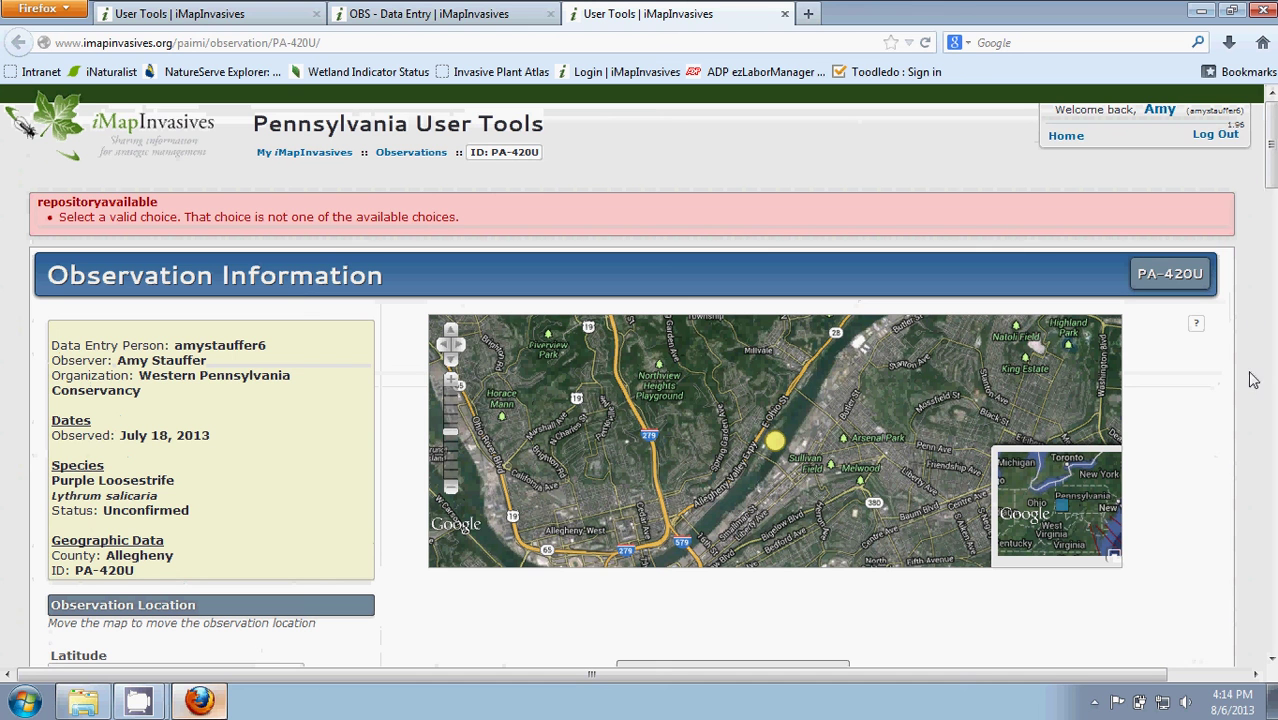